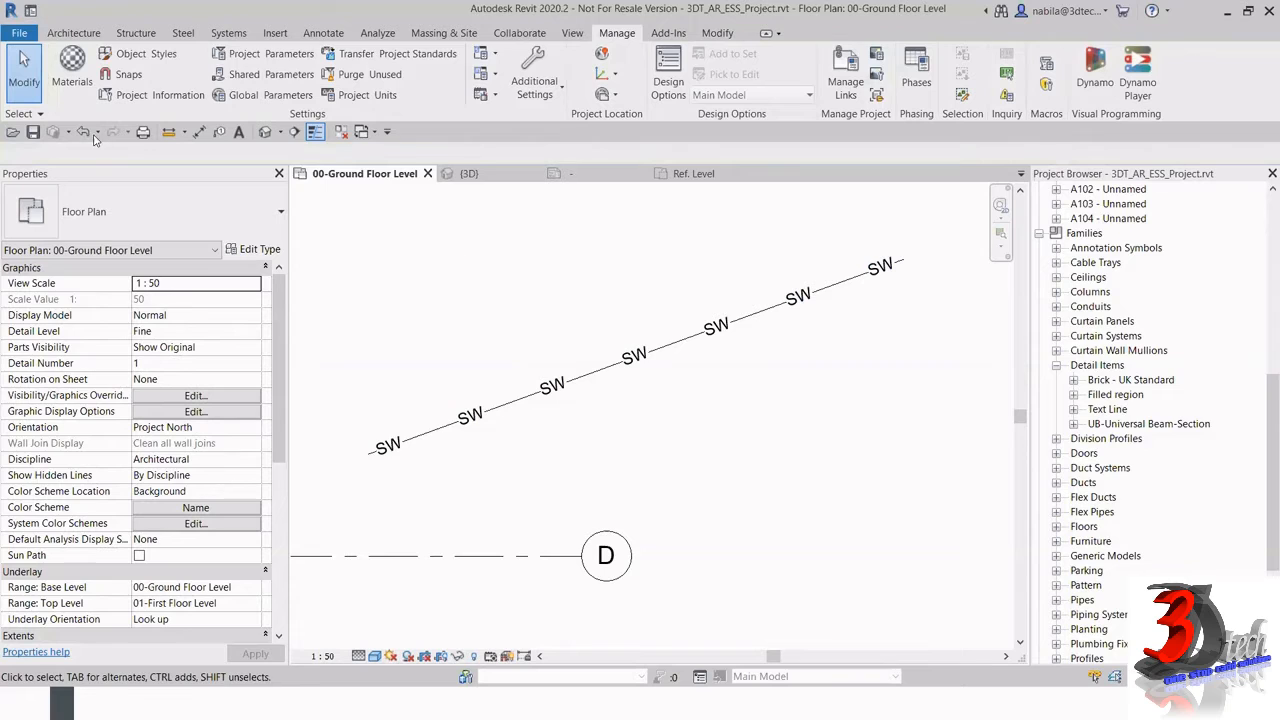
# Open the family file M_Concrete-Rectangular-Column.rfa from the Desktop.
pyautogui.click(19, 32)
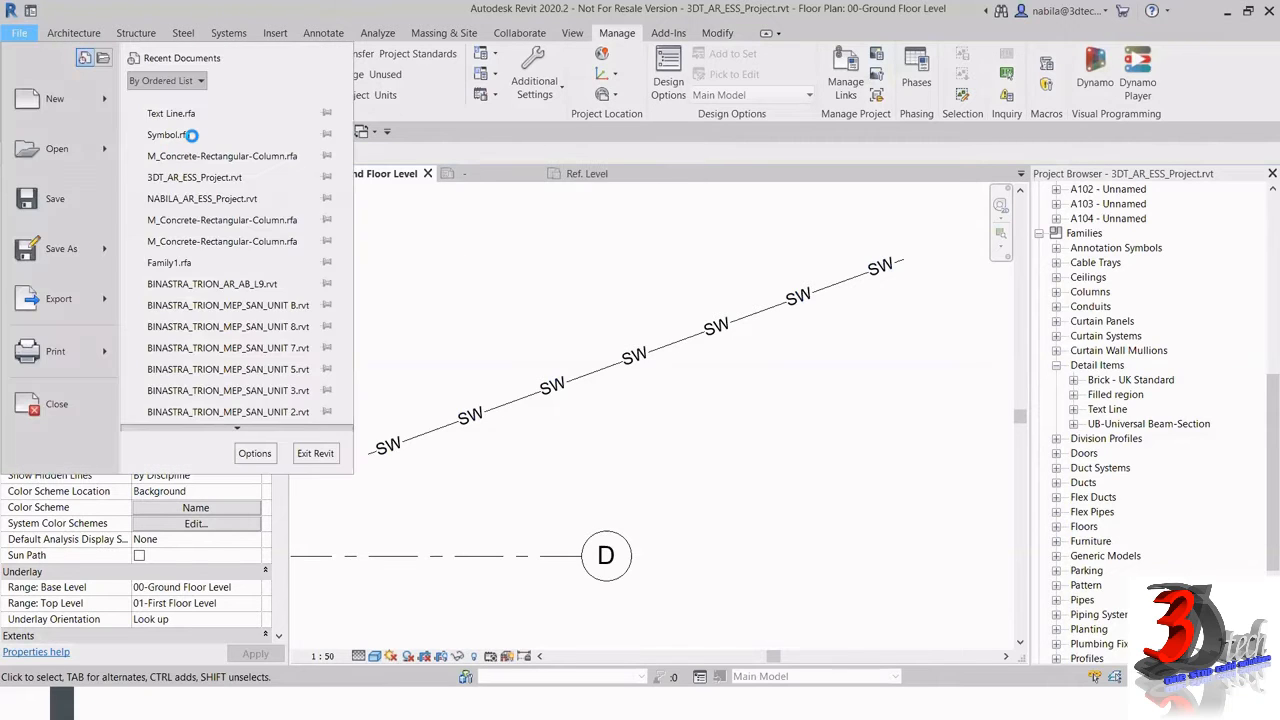
pyautogui.moveTo(57, 148)
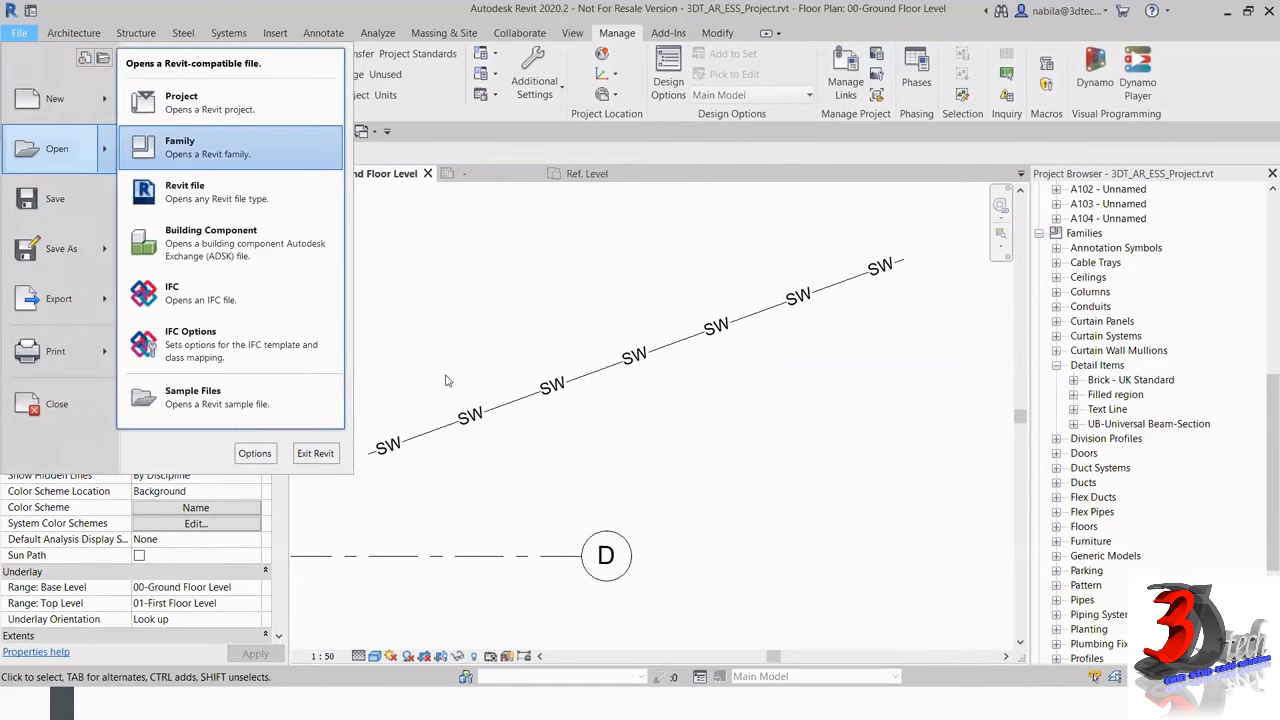
pyautogui.click(512, 377)
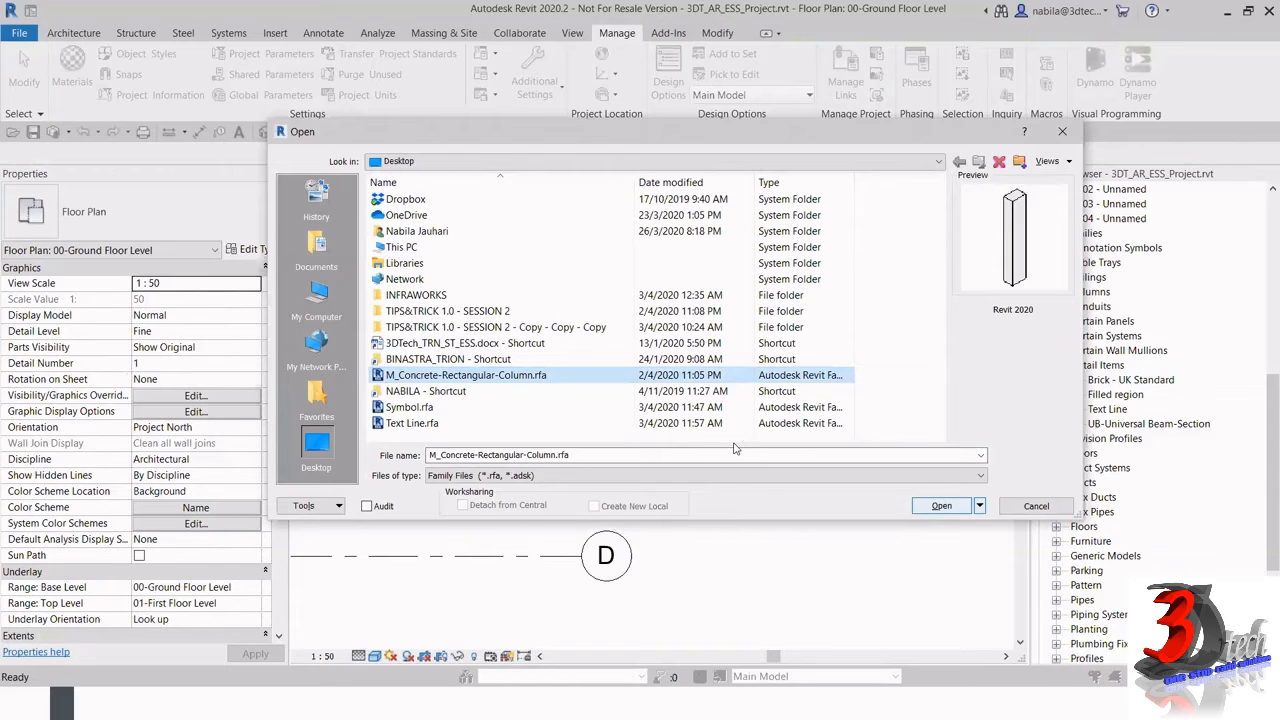
pyautogui.press('Return')
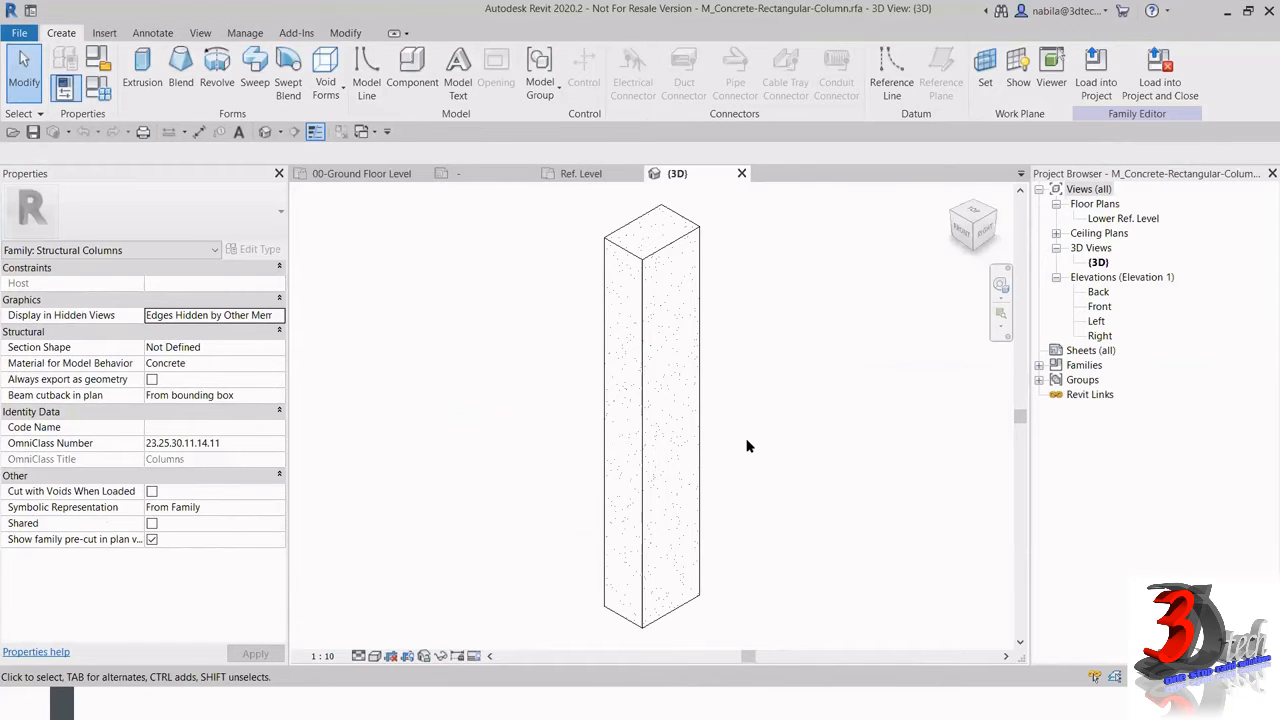
# Create a new family type named "300 x 450mm" for the concrete column.
pyautogui.click(98, 90)
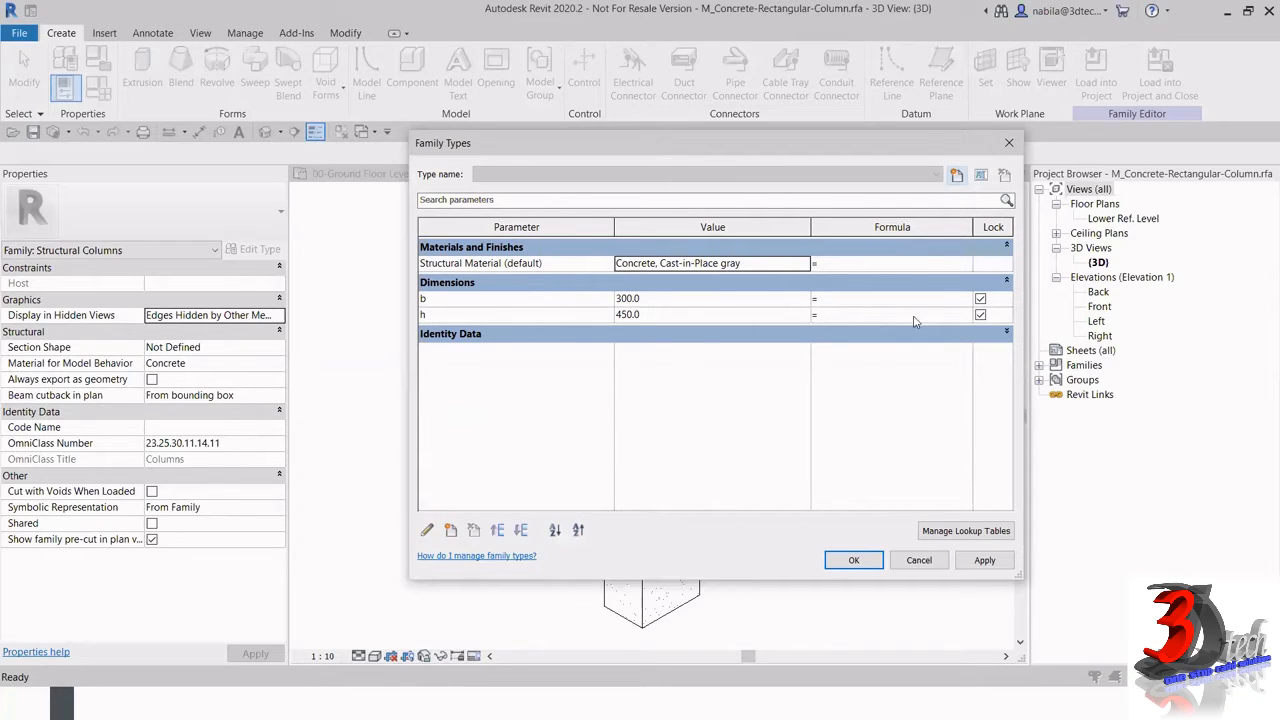
pyautogui.click(955, 176)
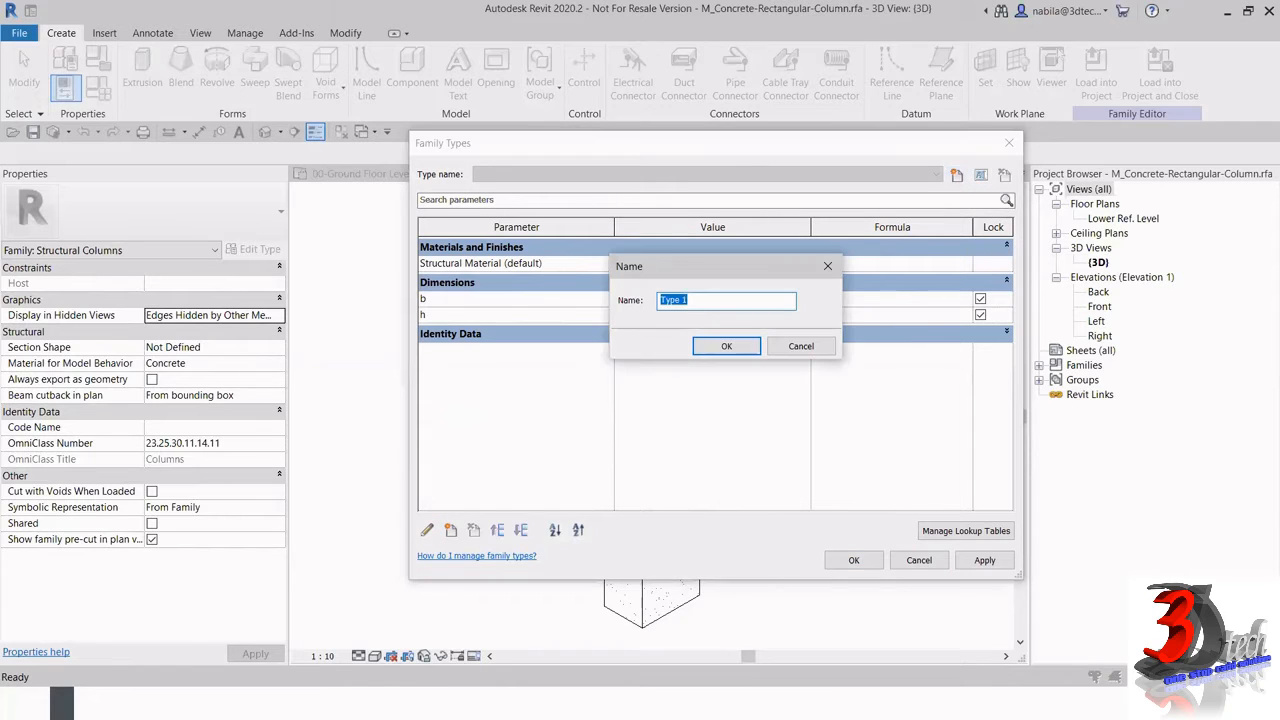
pyautogui.write('300')
pyautogui.moveTo(745, 266); pyautogui.dragTo(852, 246)
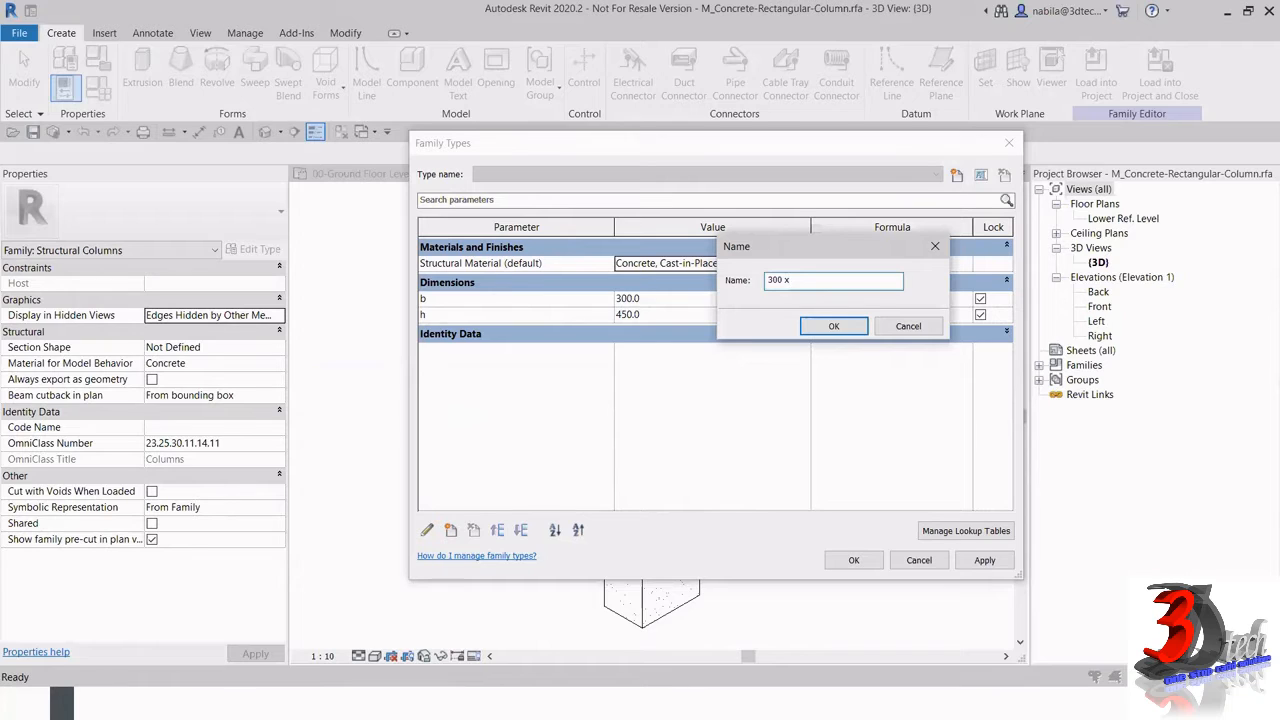
pyautogui.write('x 450mm')
pyautogui.click(830, 326)
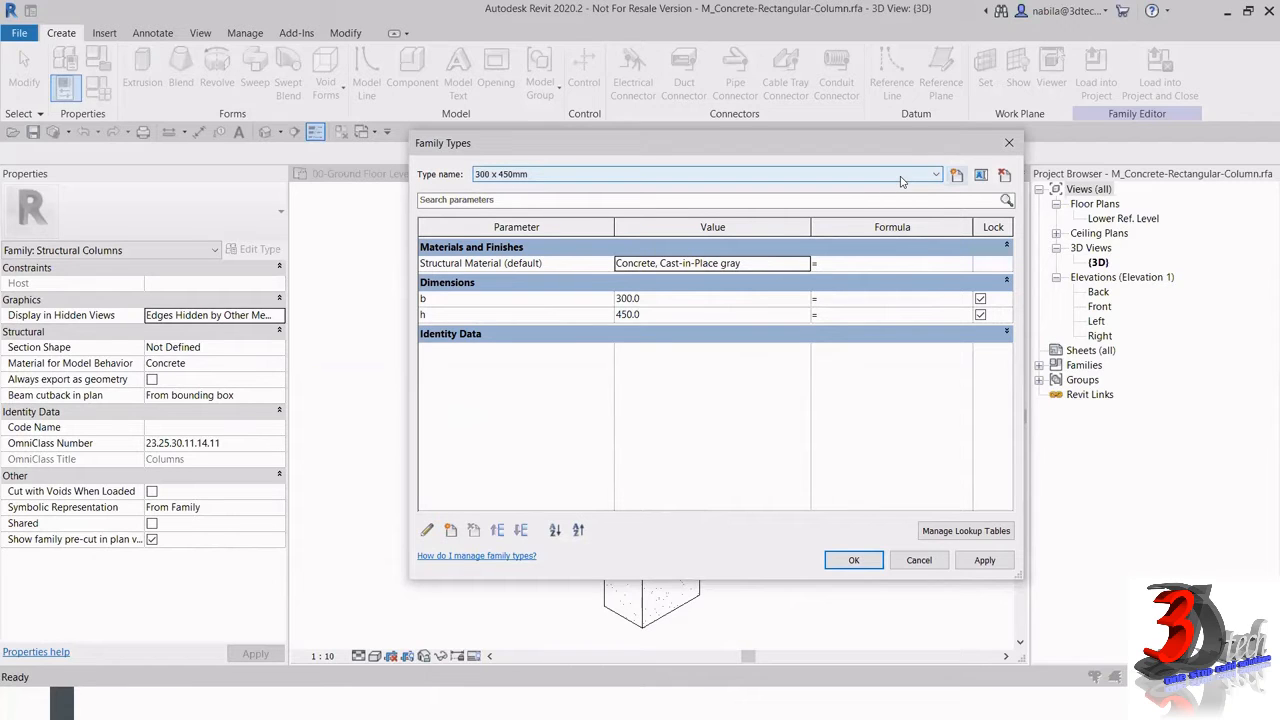
pyautogui.click(900, 178)
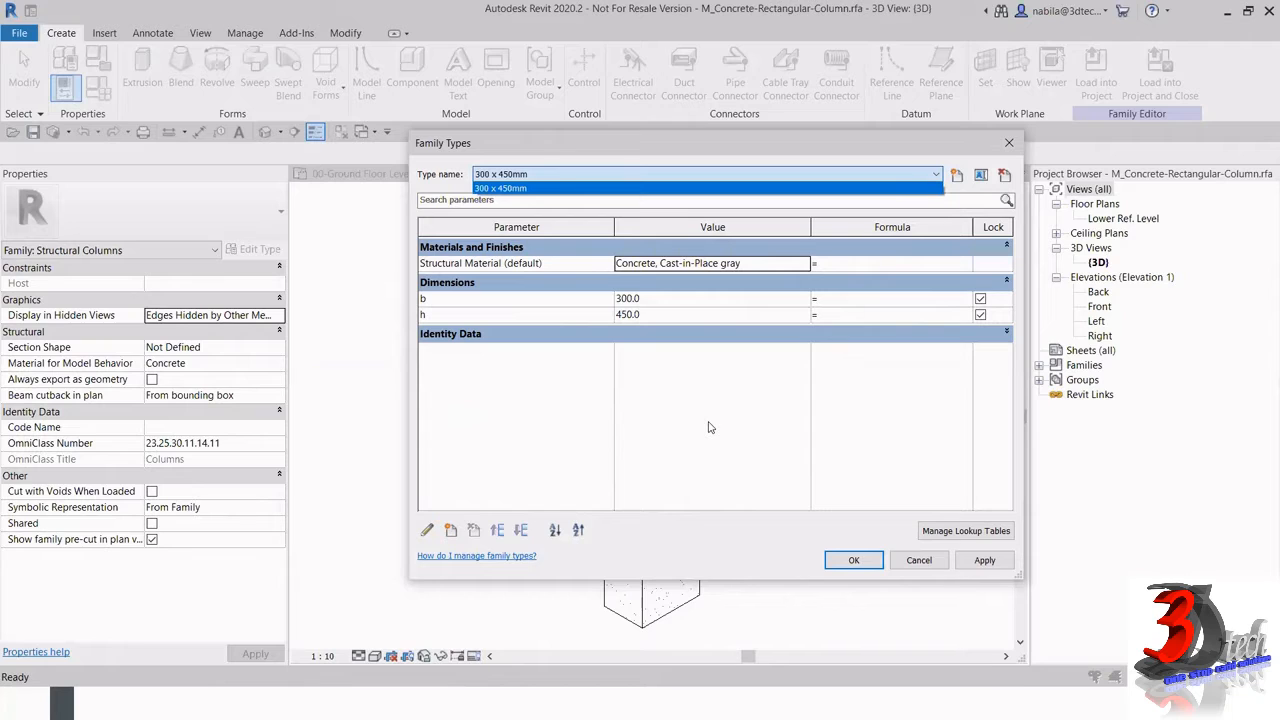
pyautogui.click(890, 243)
# Add another family type named "300 x 500mm" to the column family.
pyautogui.click(957, 176)
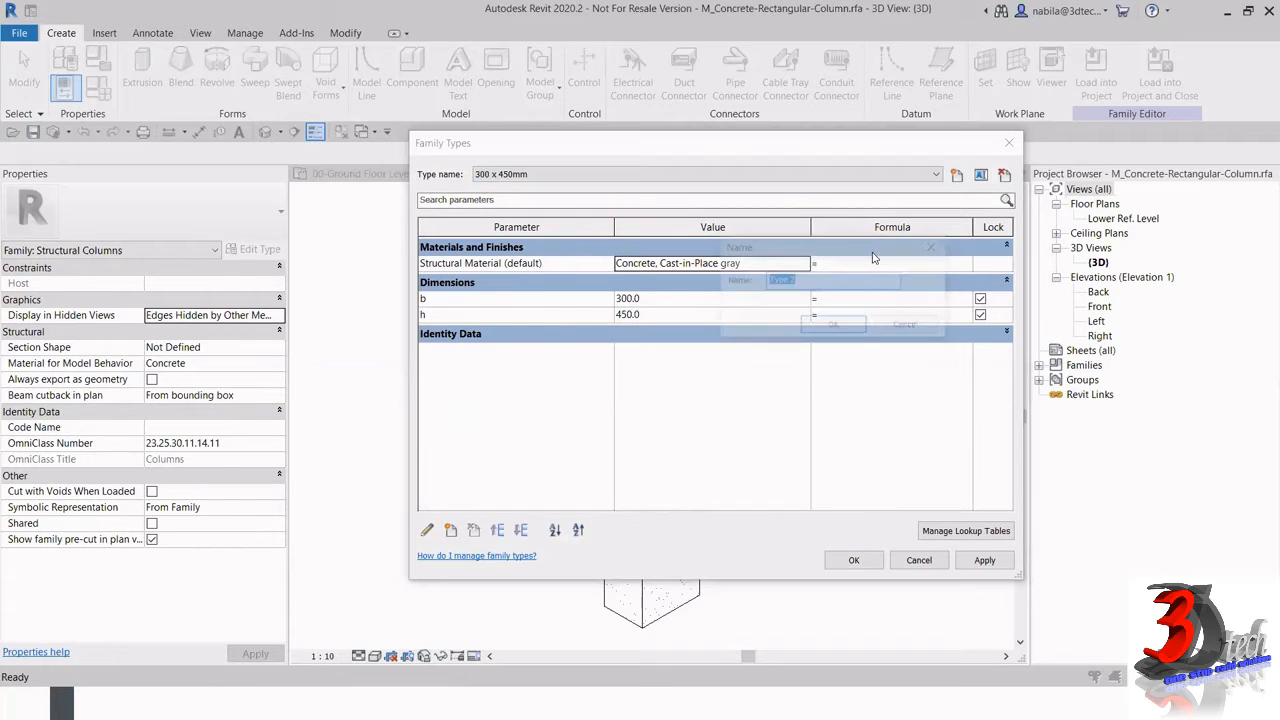
pyautogui.write('300 ')
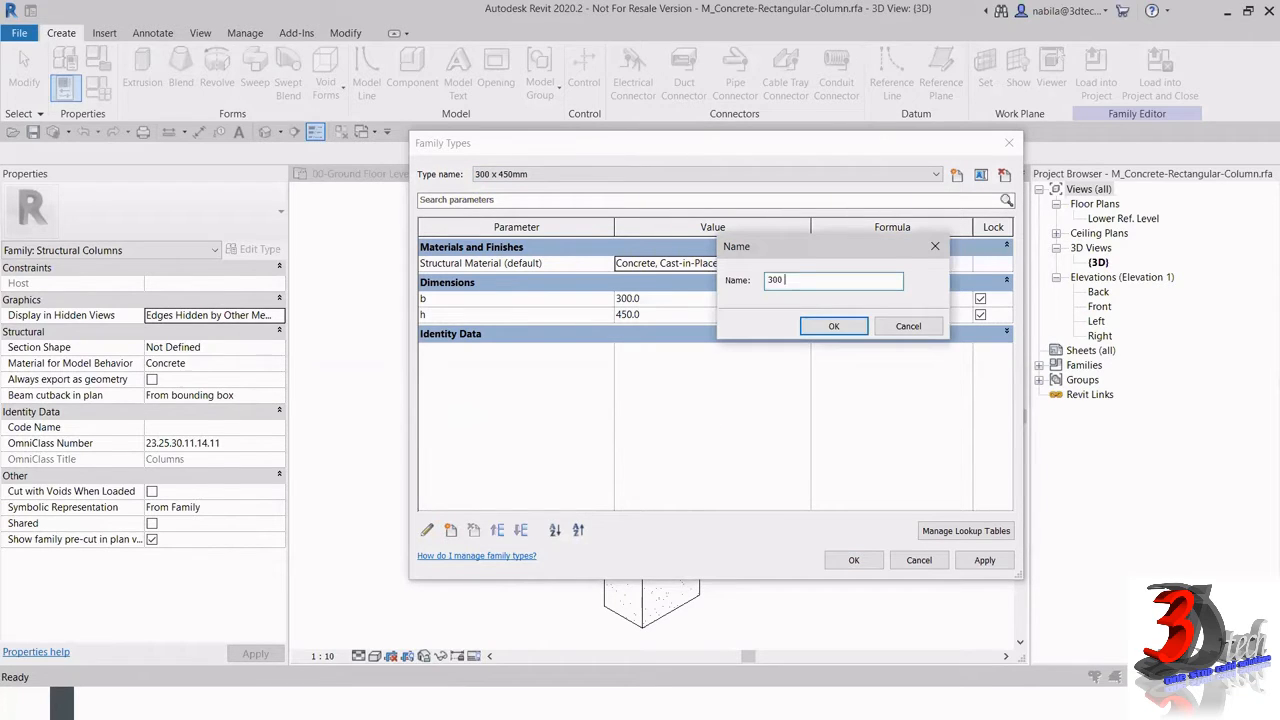
pyautogui.write('x 500mm')
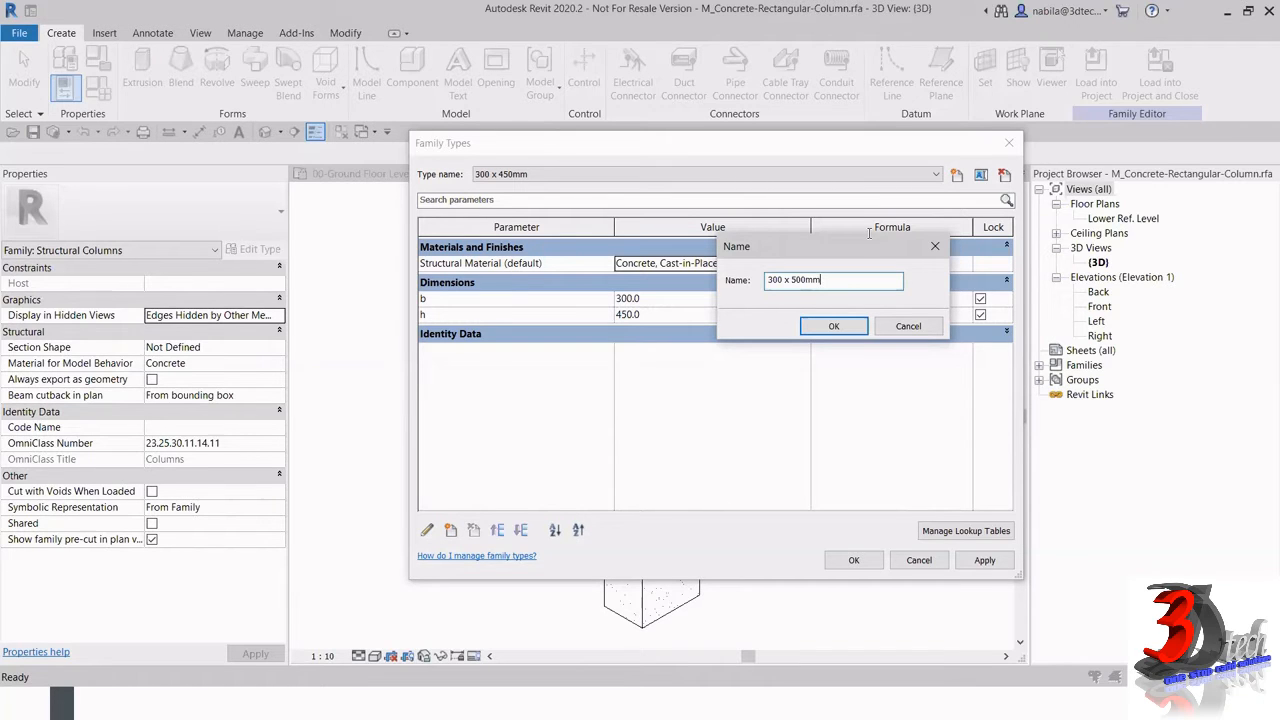
pyautogui.click(831, 327)
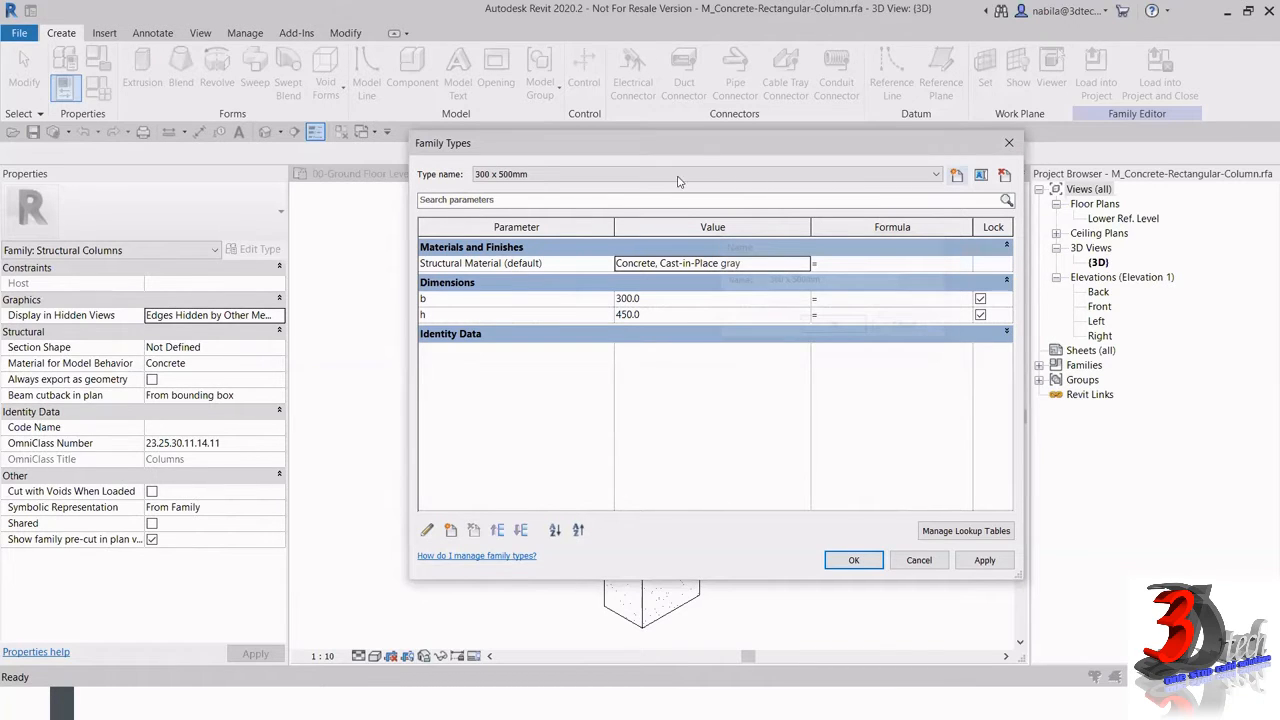
# Set the h dimension of the 300 x 500mm type to 500 and accept the family types.
pyautogui.click(662, 312)
pyautogui.write('500')
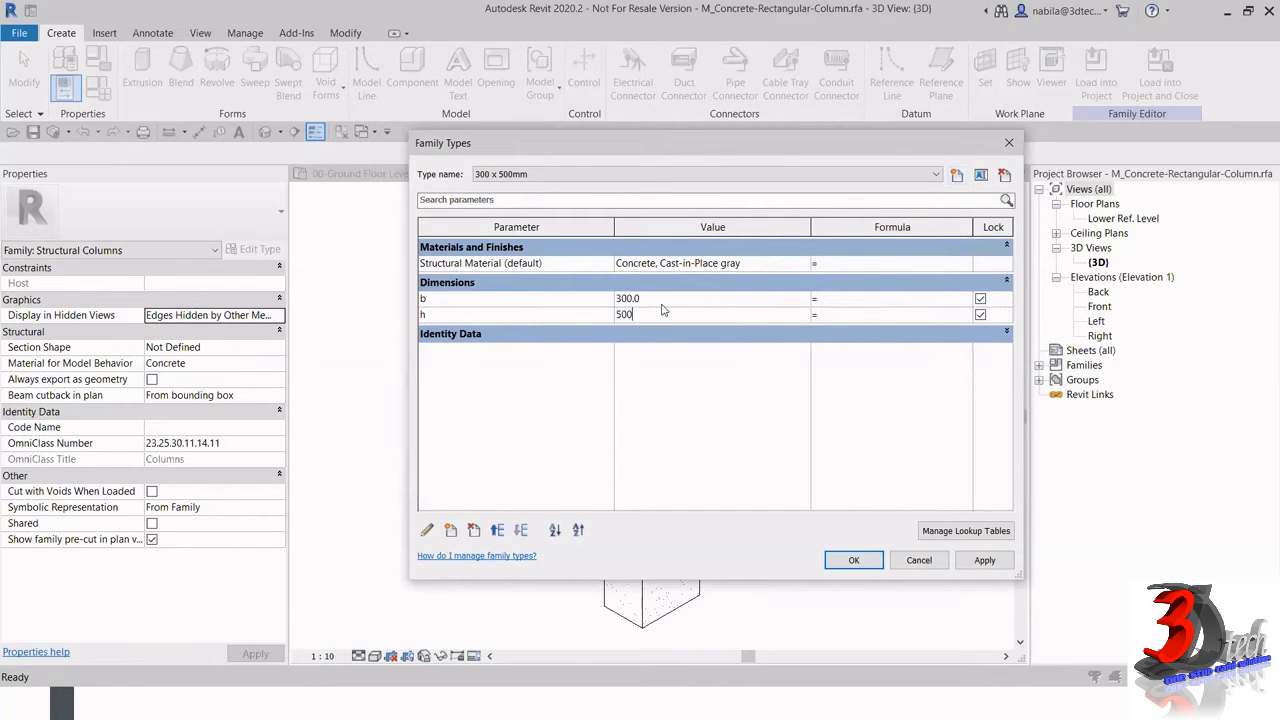
pyautogui.press('Return')
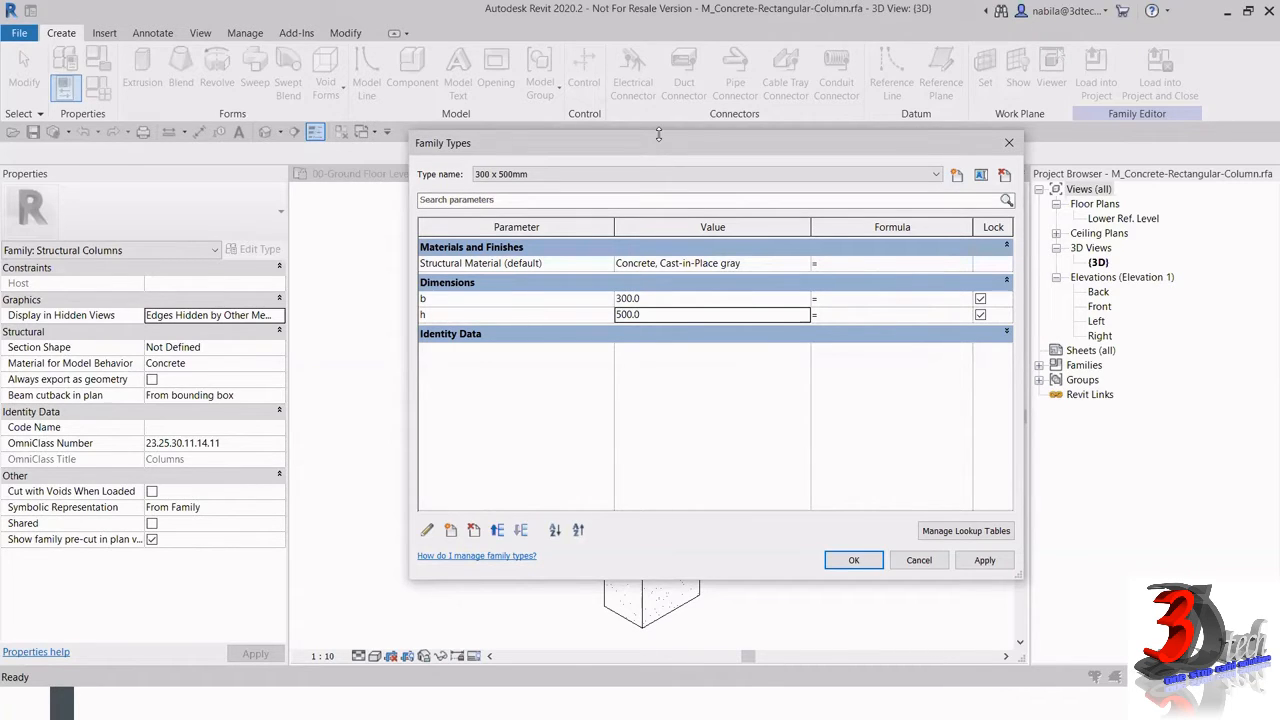
pyautogui.click(588, 181)
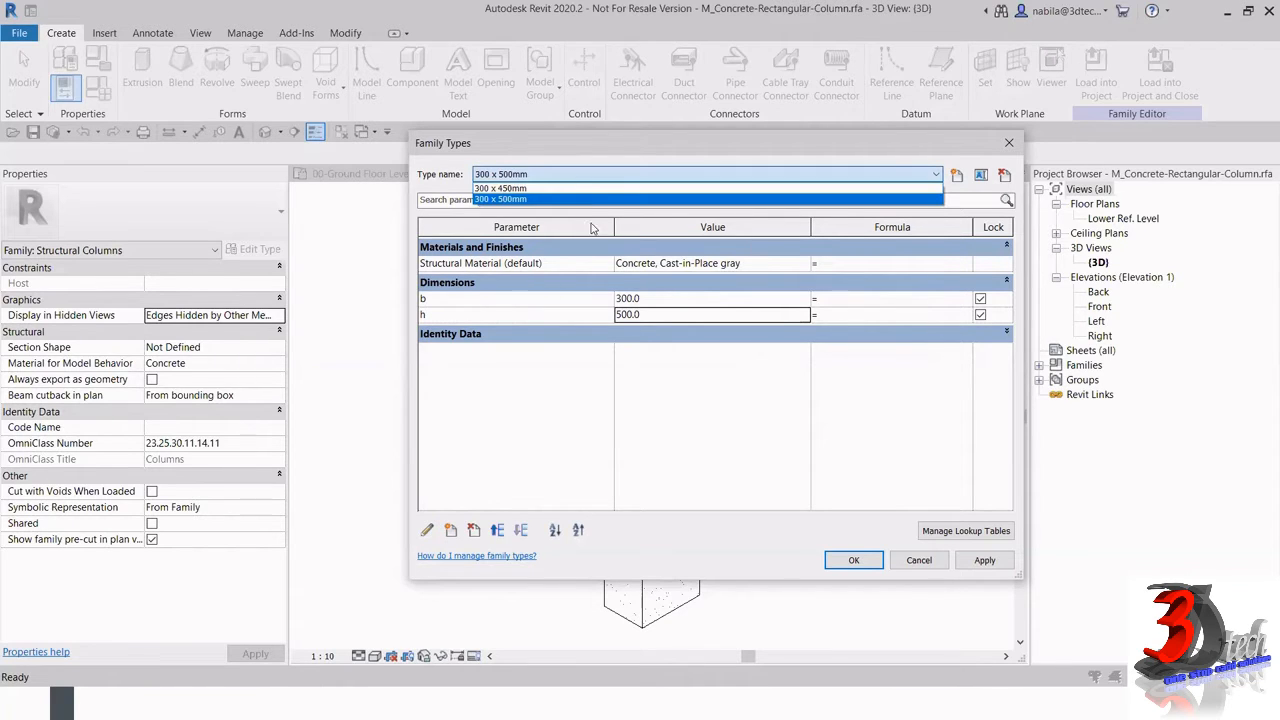
pyautogui.click(781, 434)
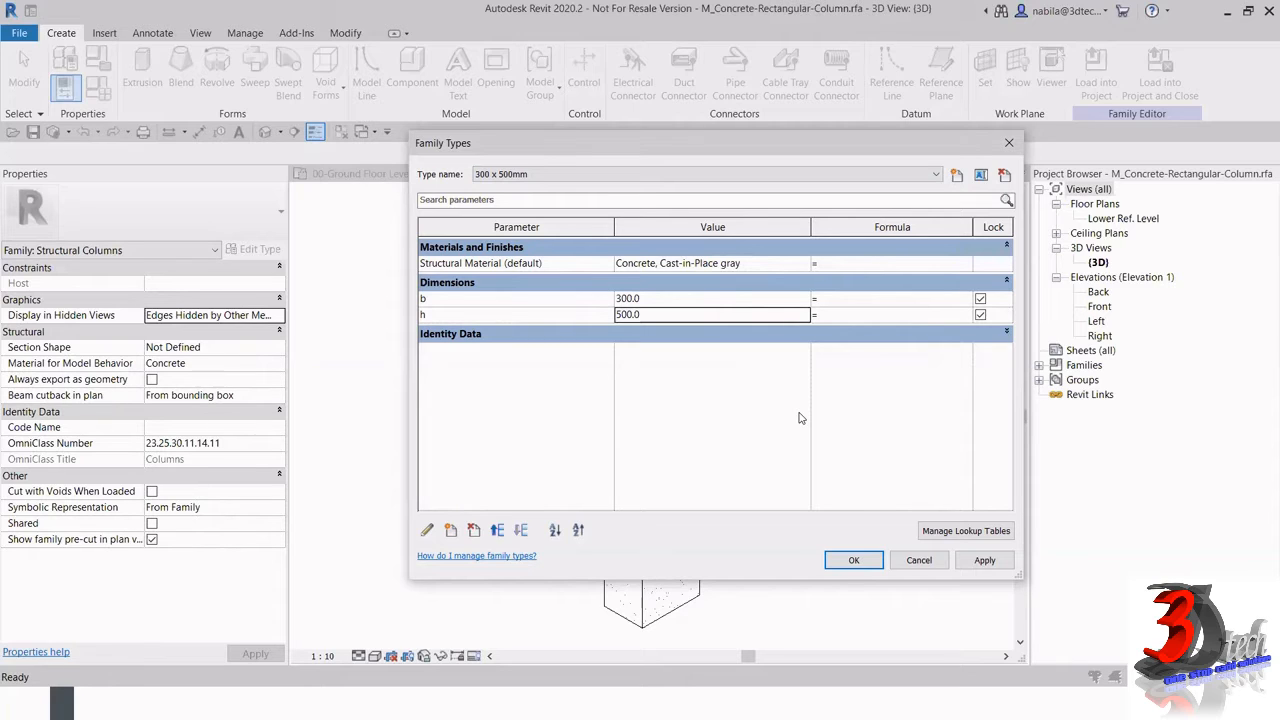
pyautogui.click(849, 561)
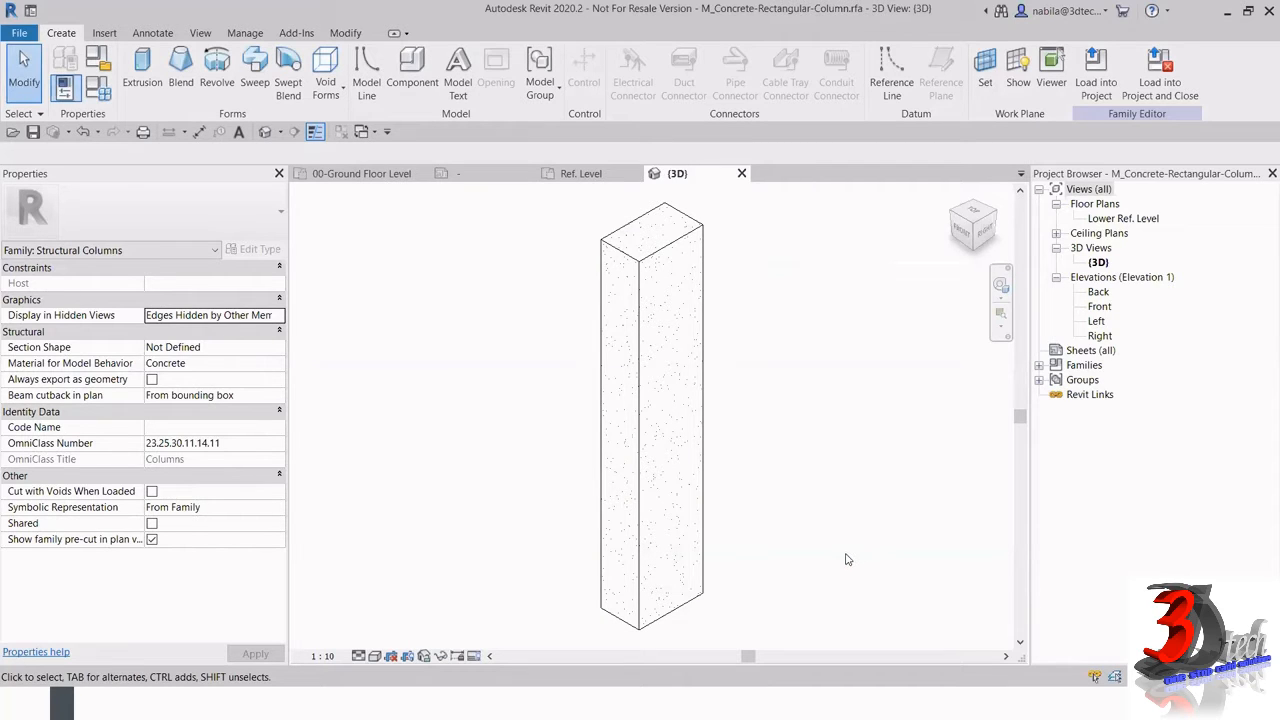
pyautogui.click(622, 411)
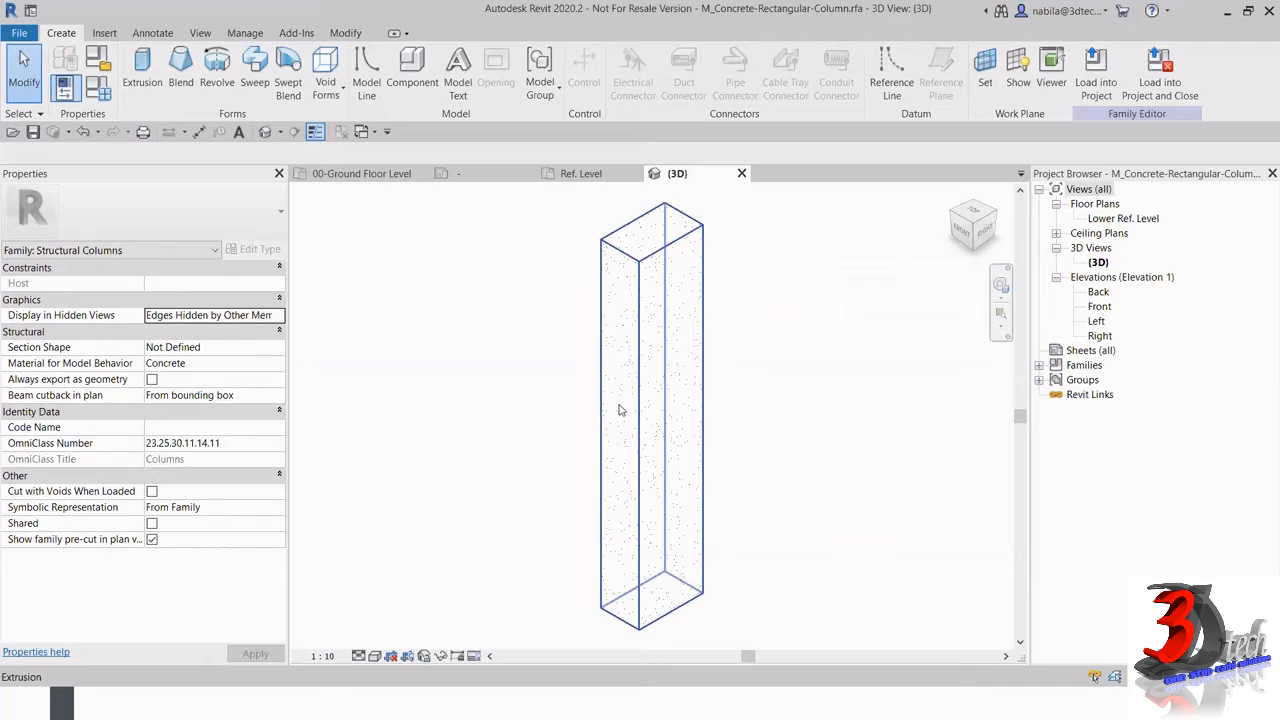
pyautogui.click(426, 415)
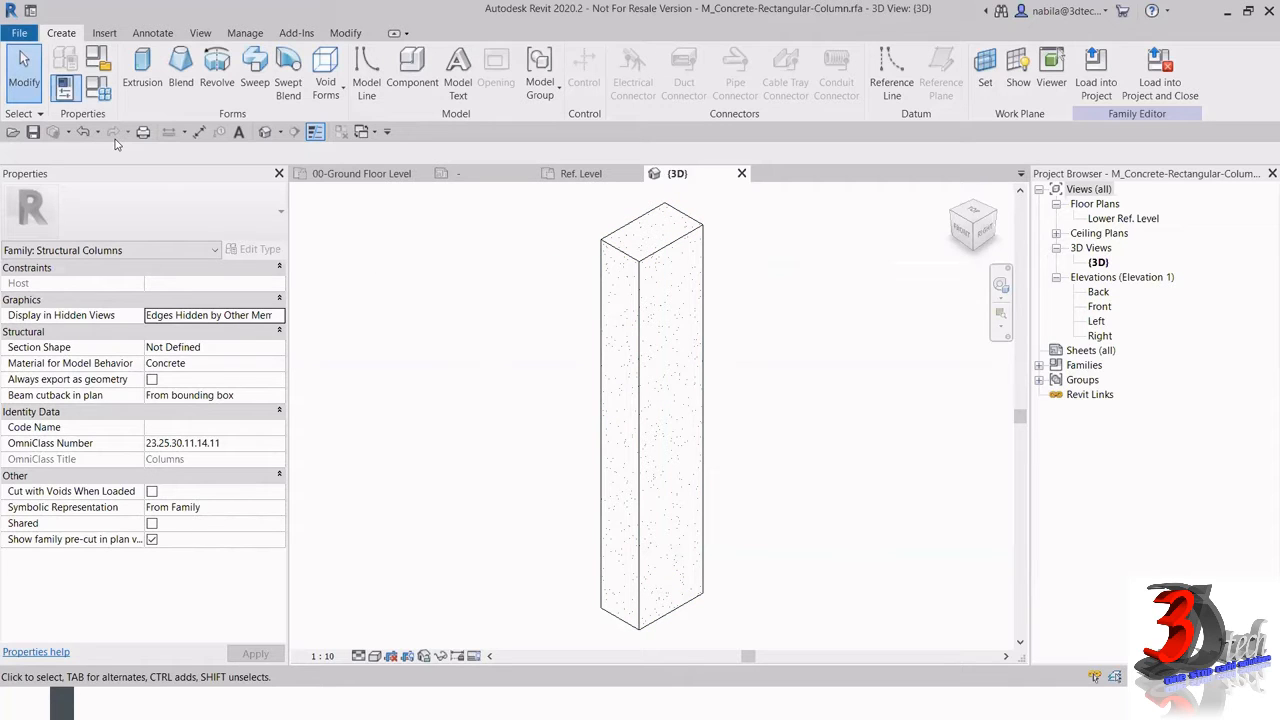
pyautogui.click(20, 34)
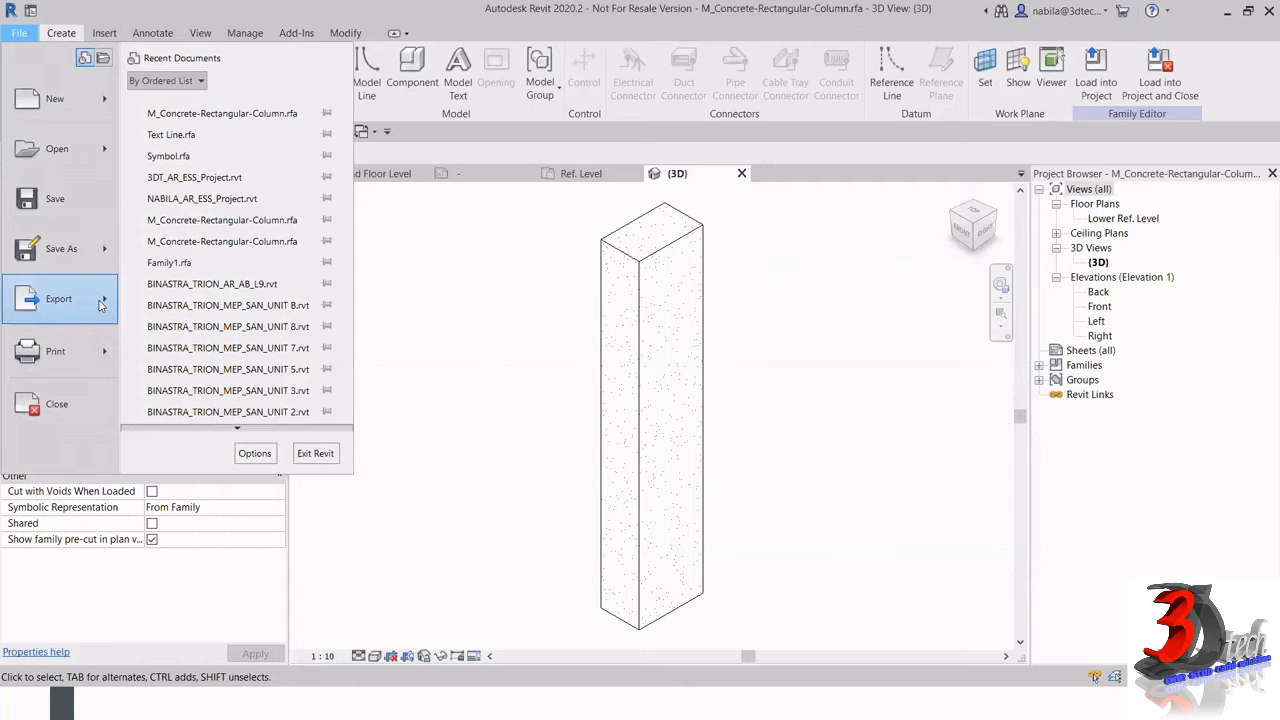
pyautogui.moveTo(100, 305)
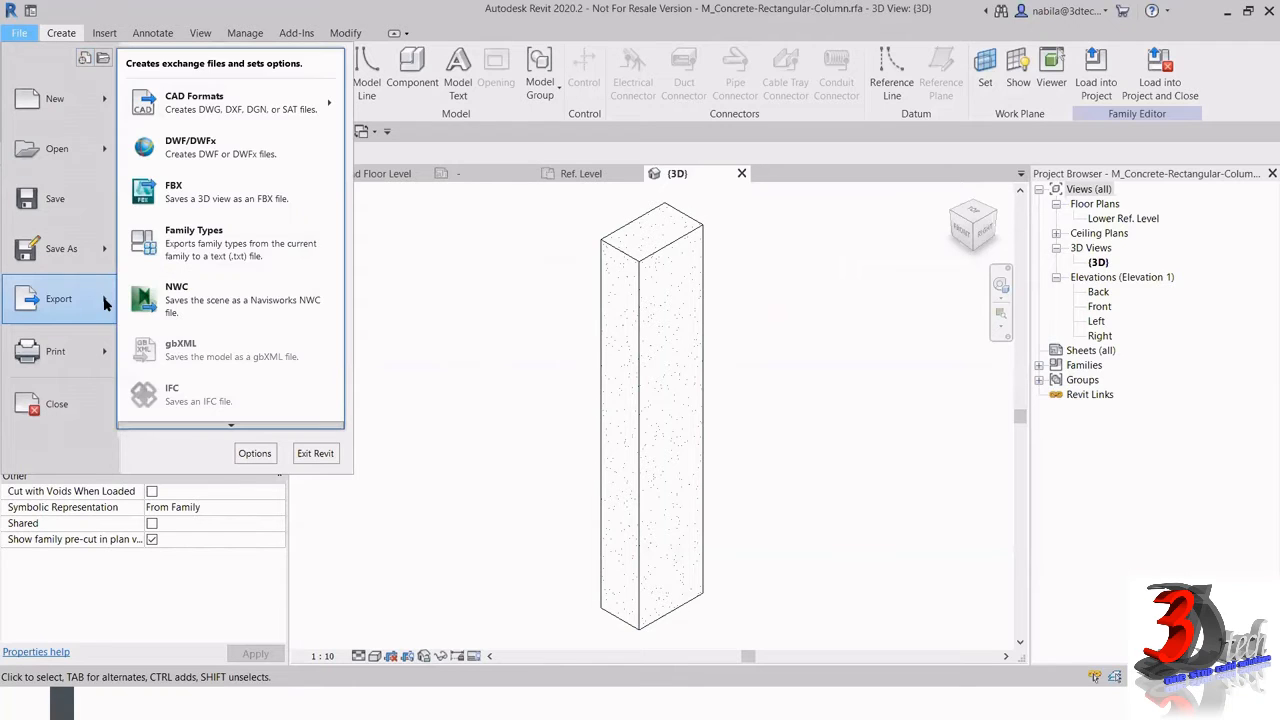
pyautogui.click(489, 328)
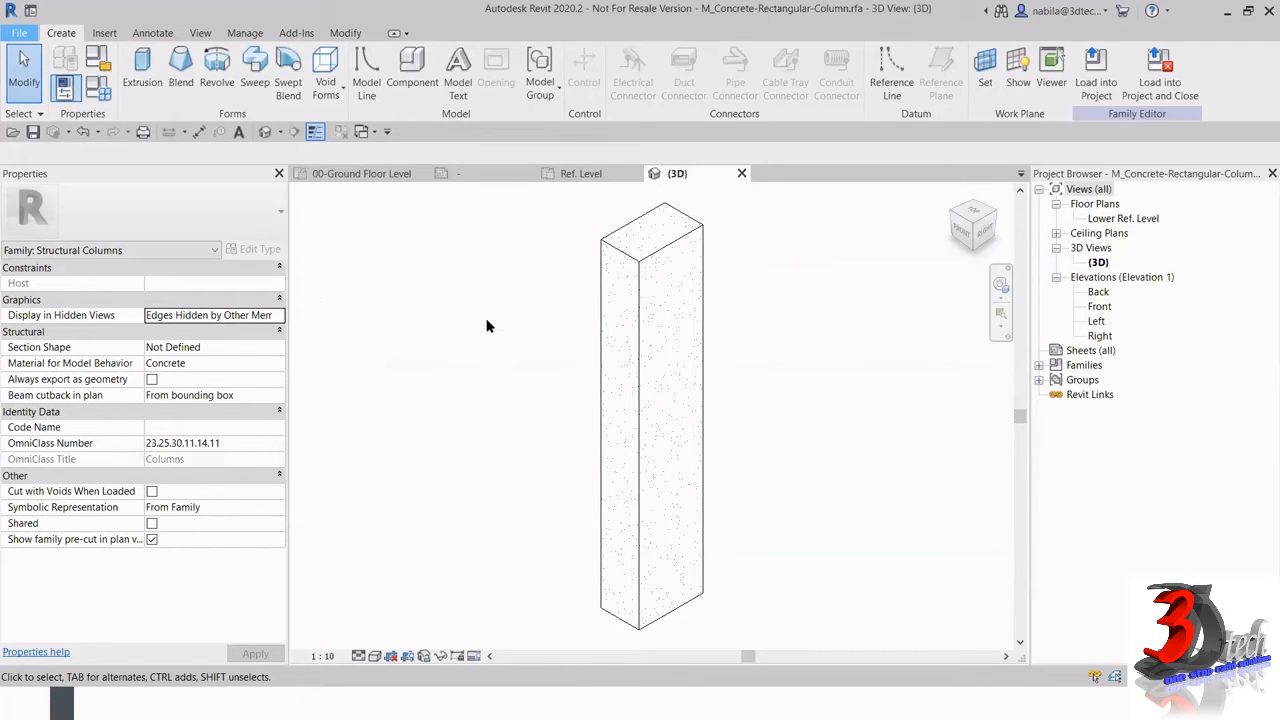
# Export the column's family types to the Desktop as the text file M_Concrete-Rectangular-Column.txt.
pyautogui.click(19, 33)
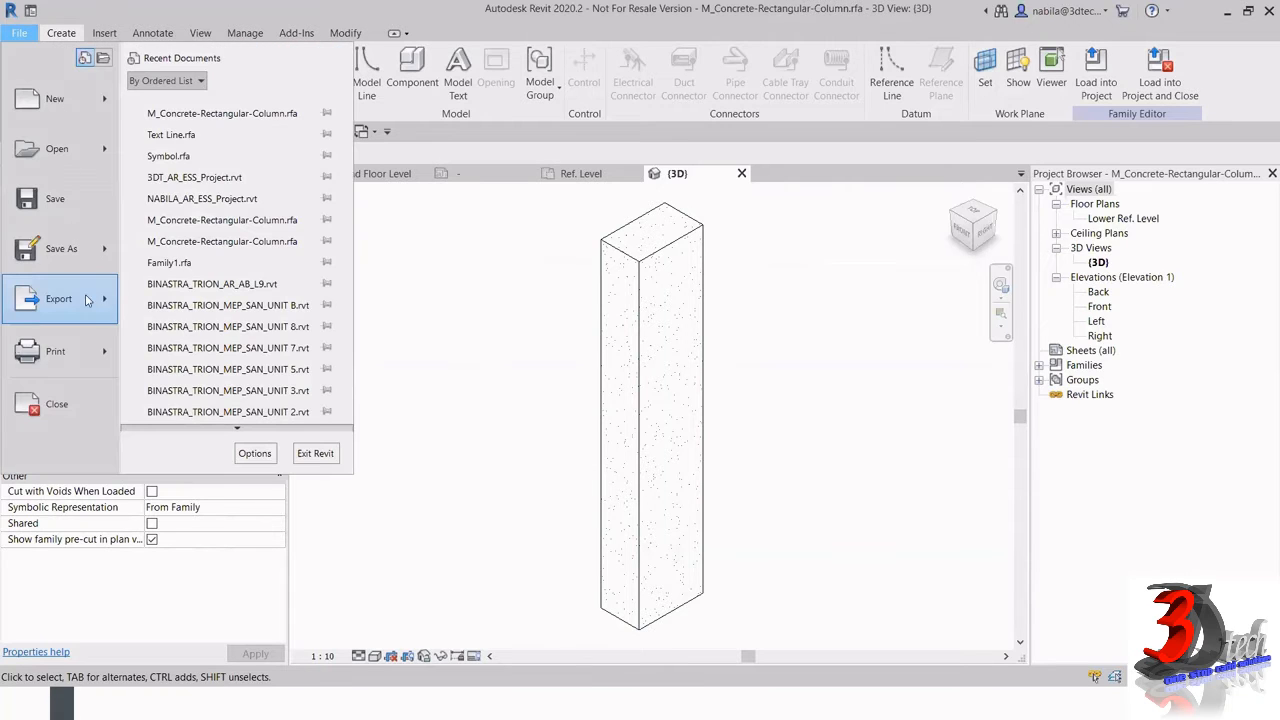
pyautogui.moveTo(104, 297)
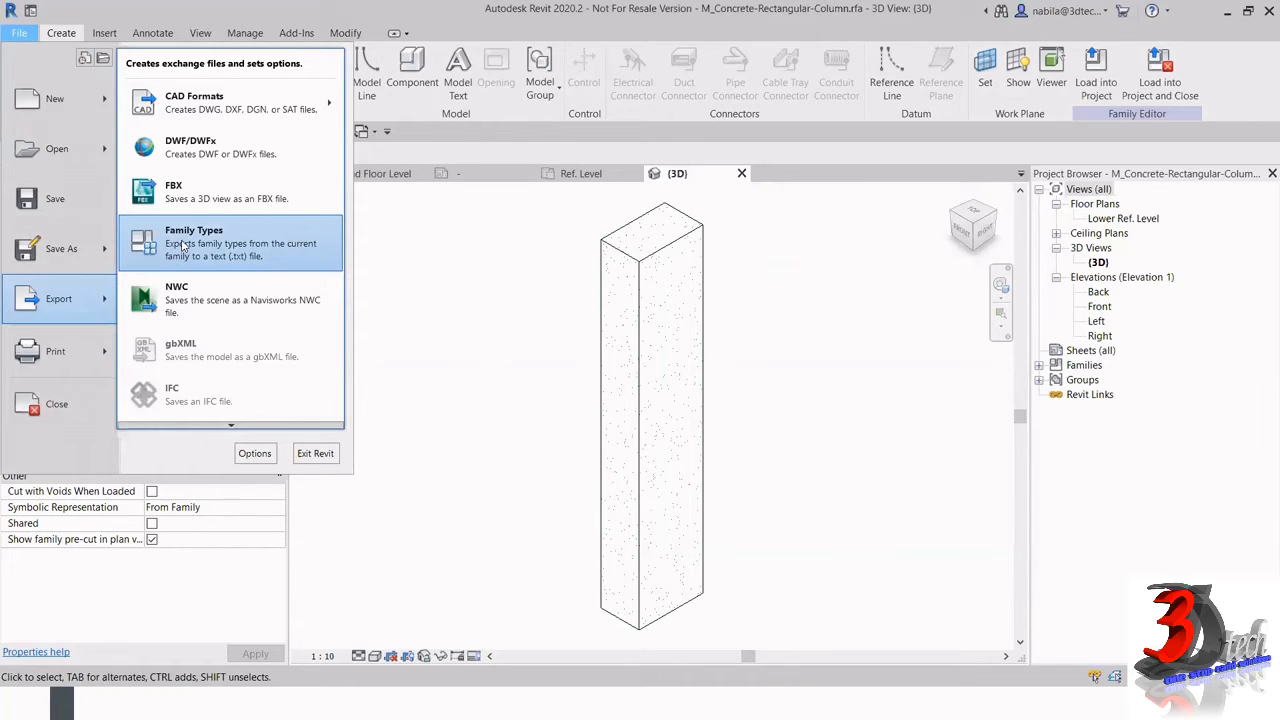
pyautogui.click(183, 245)
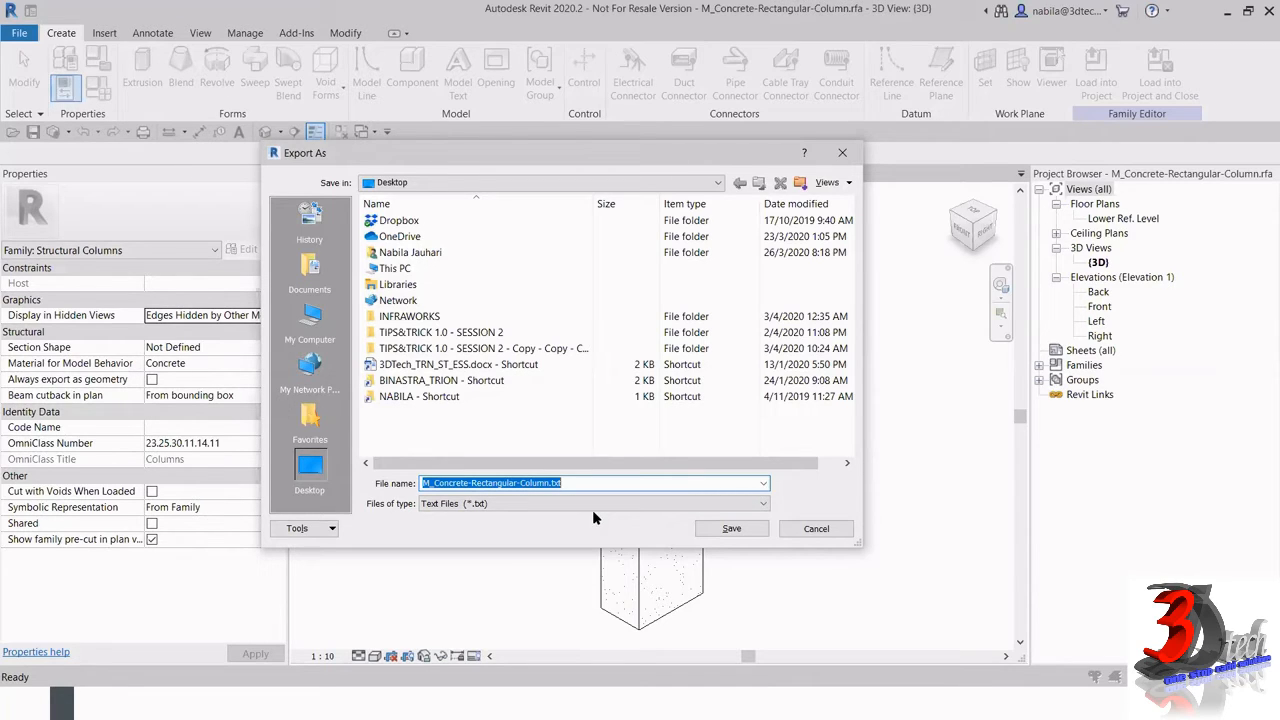
pyautogui.click(730, 529)
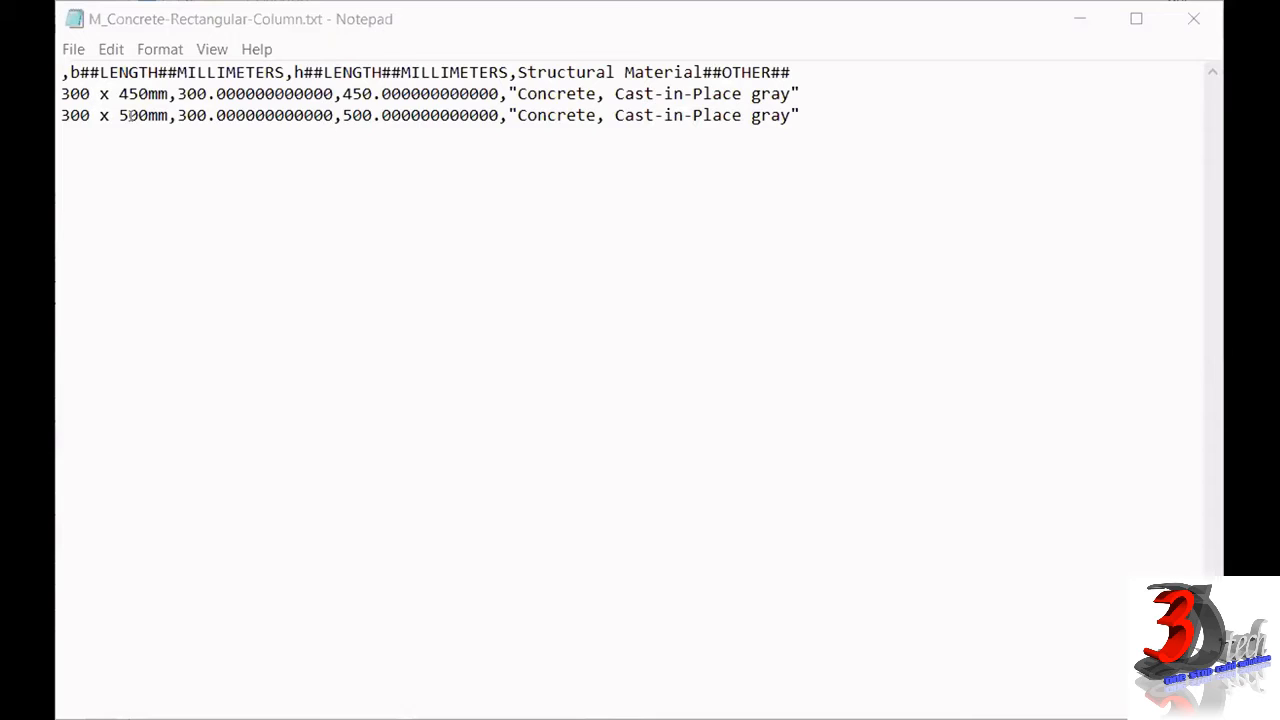
# Examine how the type names and the b length column are written in the type catalog text file.
pyautogui.moveTo(166, 115); pyautogui.dragTo(62, 117)
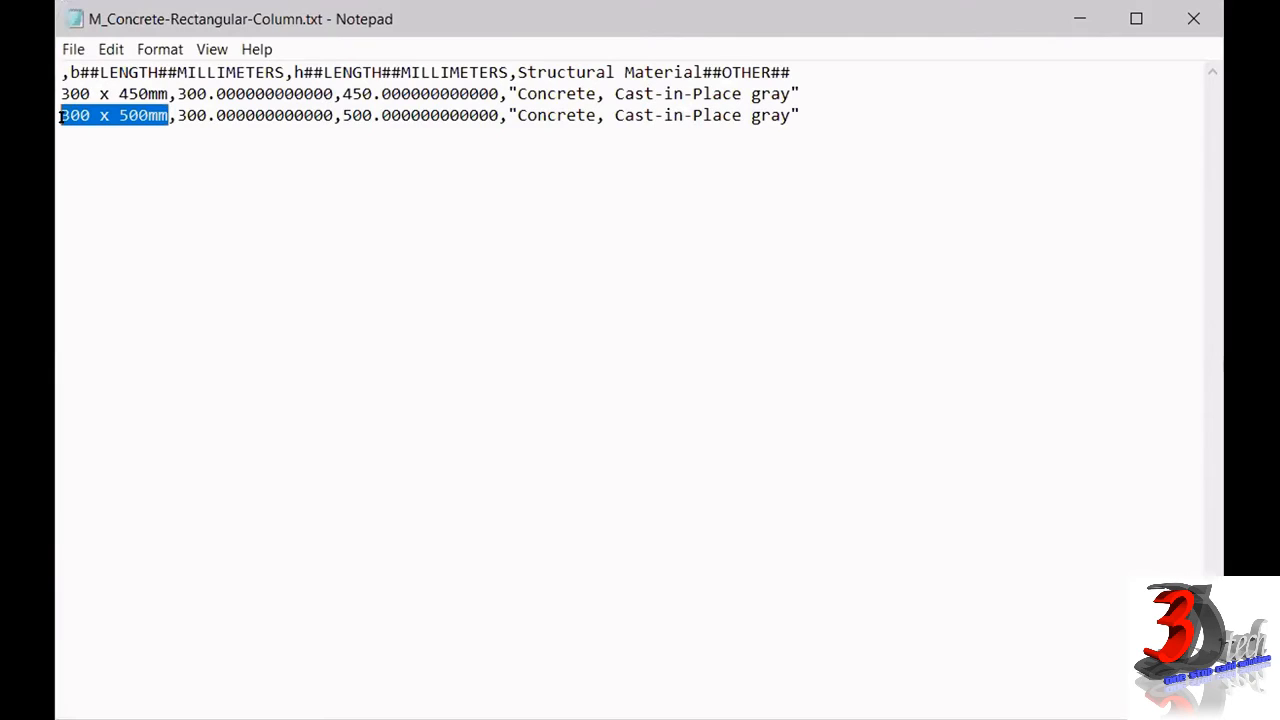
pyautogui.click(168, 93)
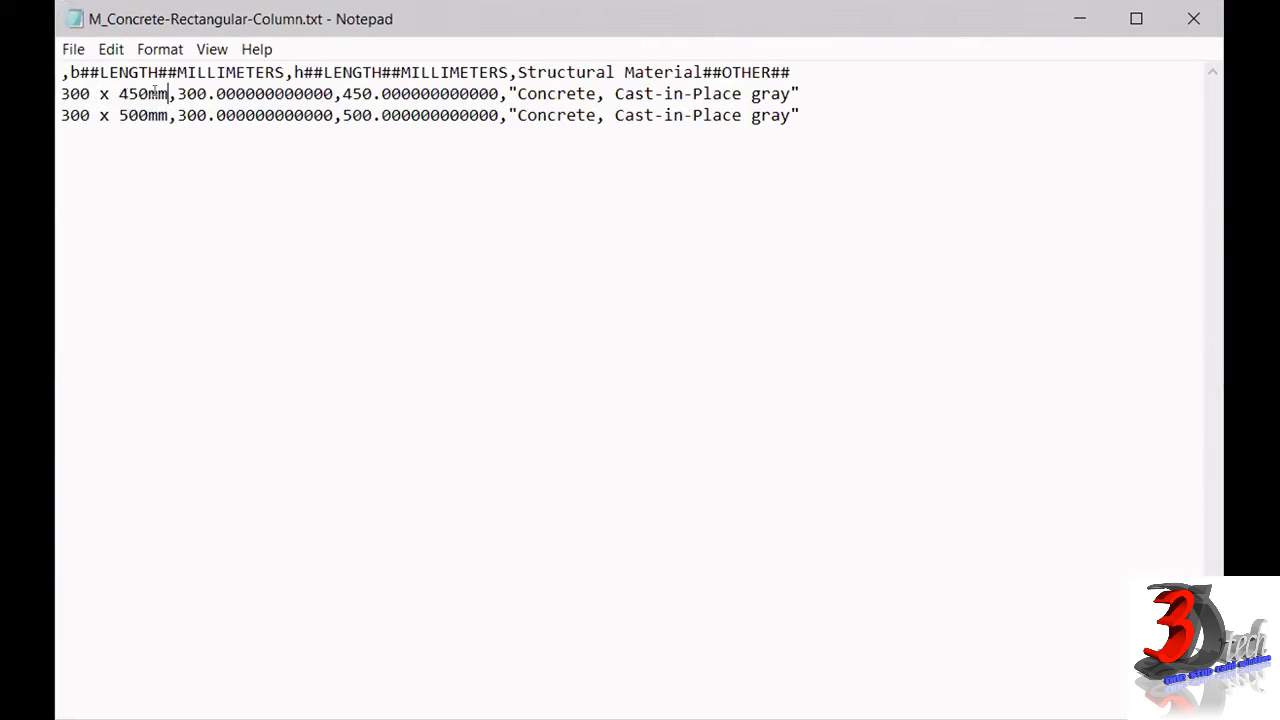
pyautogui.keyDown('shift'); pyautogui.click(61, 93); pyautogui.keyUp('shift')
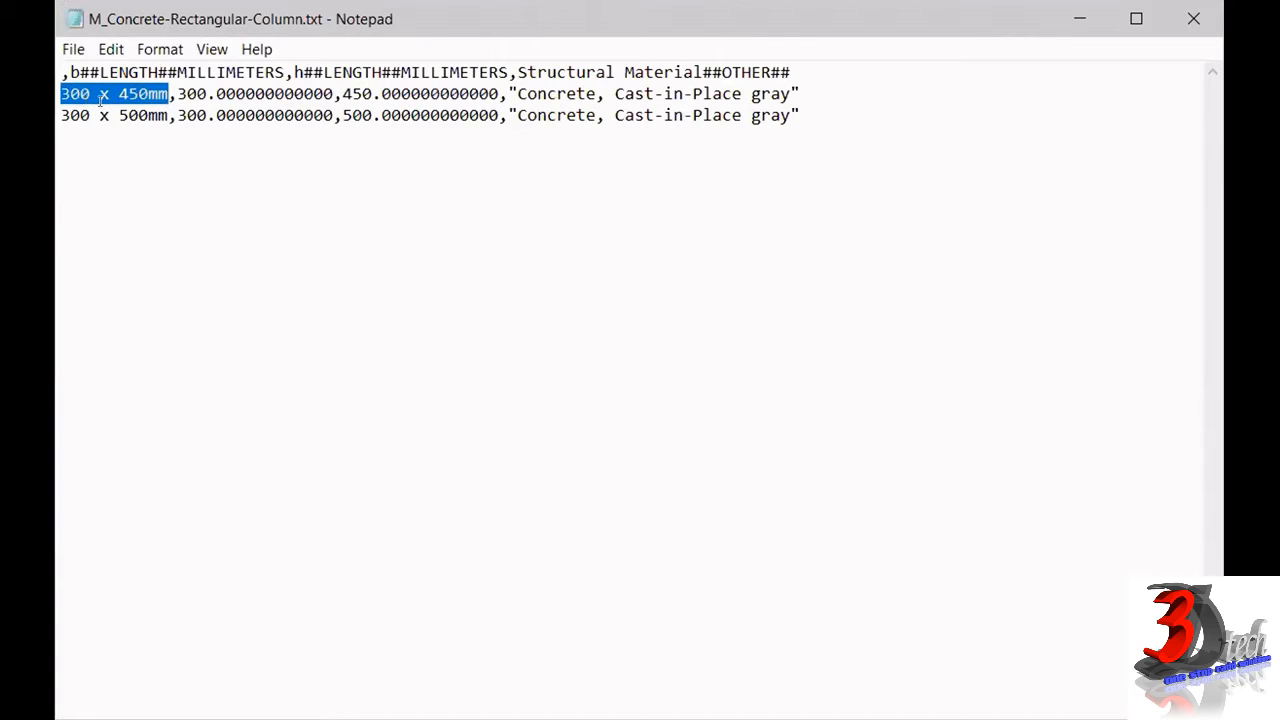
pyautogui.moveTo(61, 115); pyautogui.dragTo(333, 115)
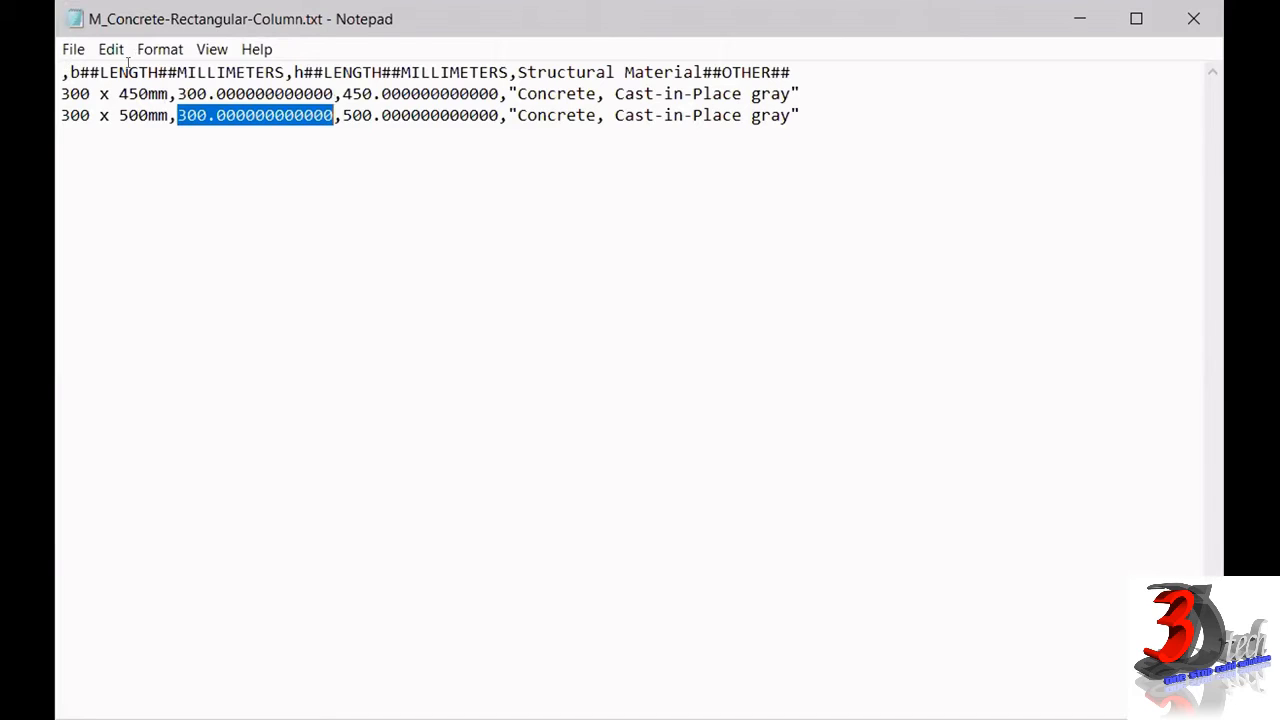
pyautogui.moveTo(70, 72); pyautogui.dragTo(274, 72)
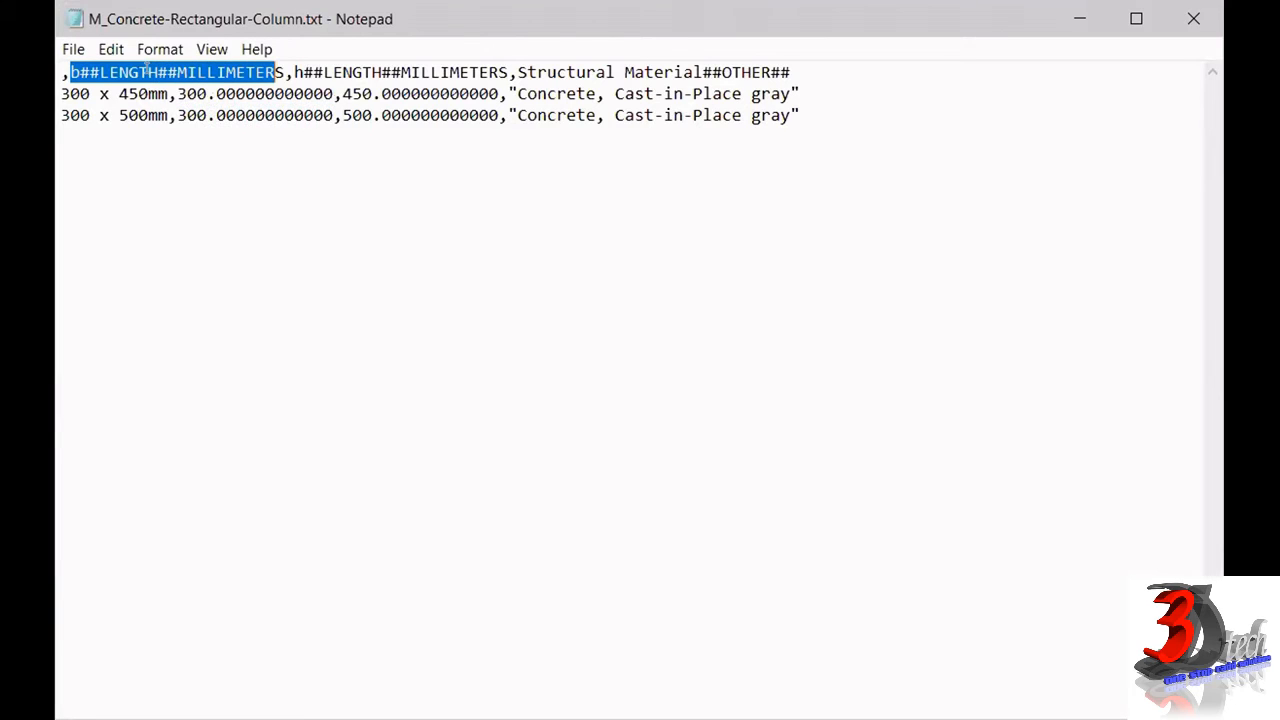
pyautogui.click(173, 115)
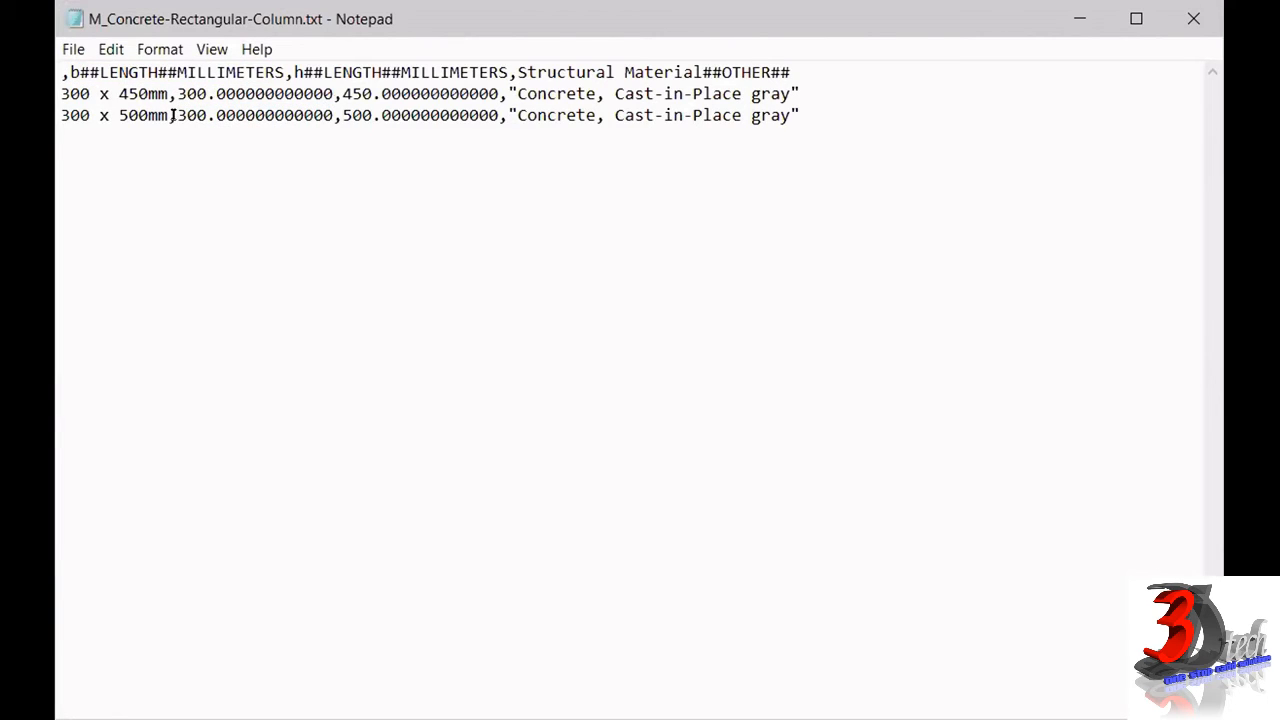
pyautogui.moveTo(177, 115); pyautogui.dragTo(334, 115)
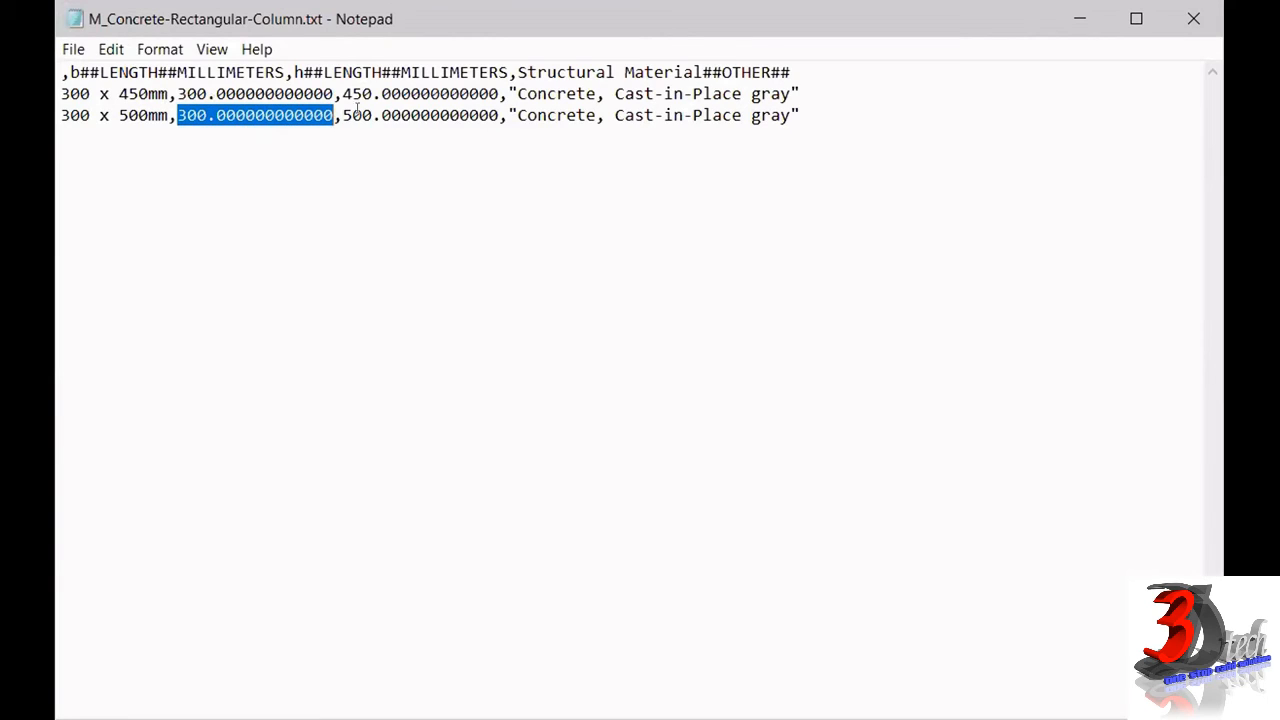
# Examine the h length and Structural Material columns and the two type rows in the catalog.
pyautogui.click(288, 64)
pyautogui.moveTo(292, 72); pyautogui.dragTo(510, 72)
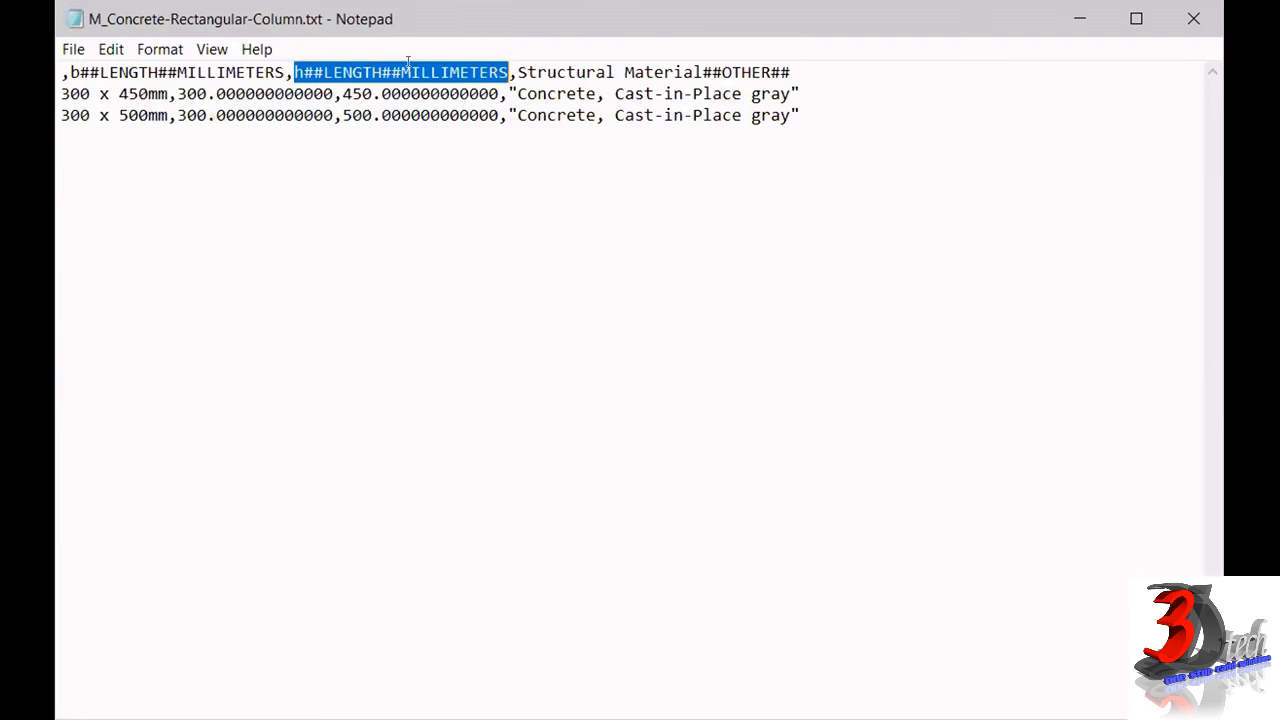
pyautogui.click(340, 115)
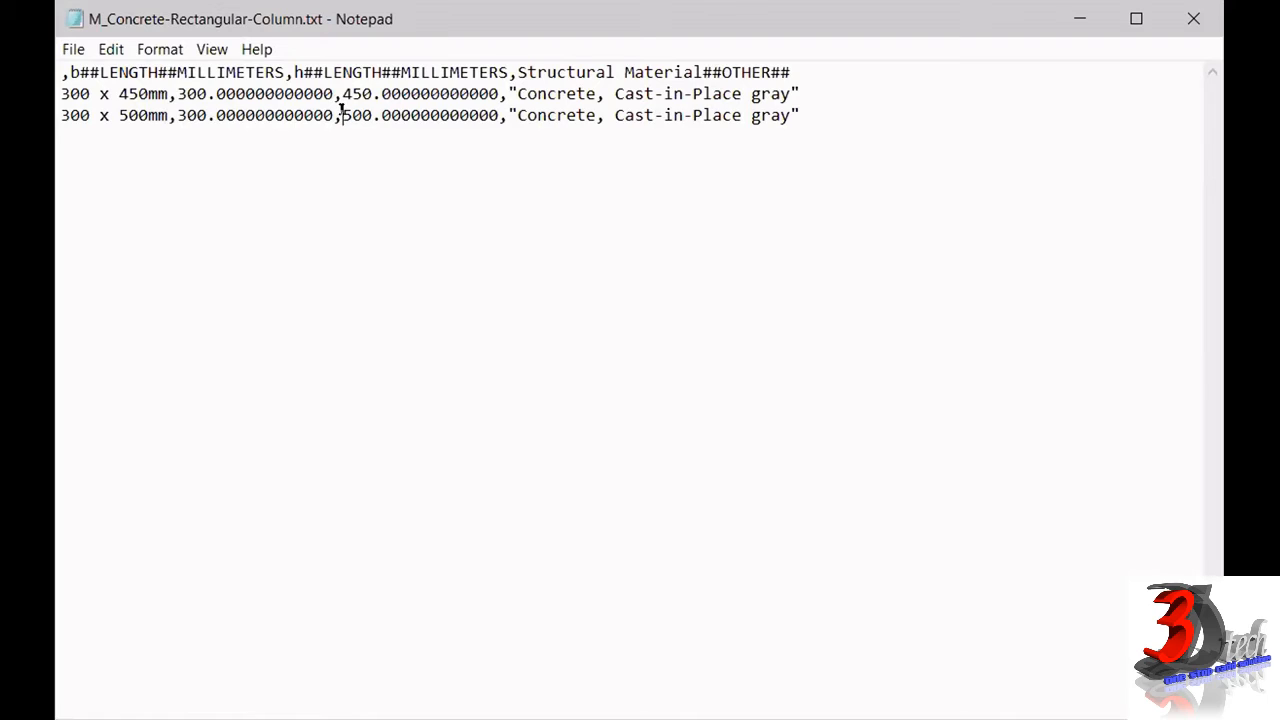
pyautogui.moveTo(341, 115); pyautogui.dragTo(465, 117)
pyautogui.moveTo(465, 117); pyautogui.dragTo(502, 117)
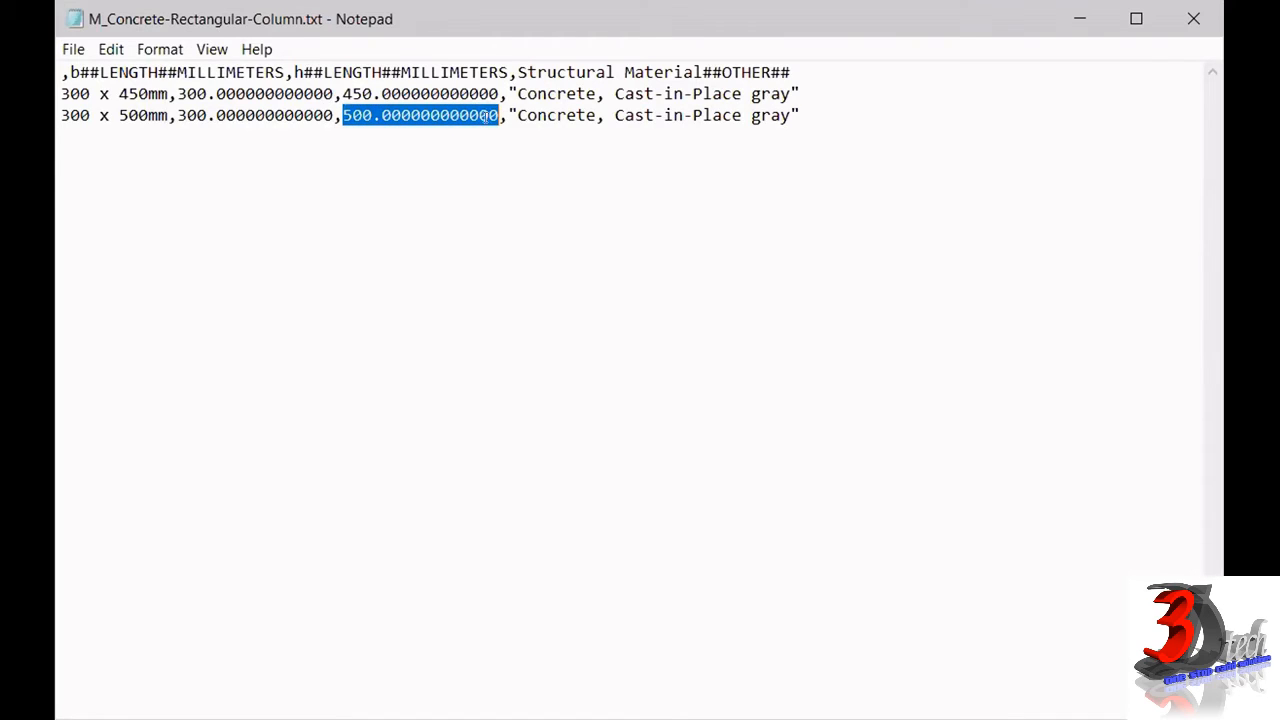
pyautogui.moveTo(516, 72); pyautogui.dragTo(720, 60)
pyautogui.moveTo(516, 115); pyautogui.dragTo(792, 117)
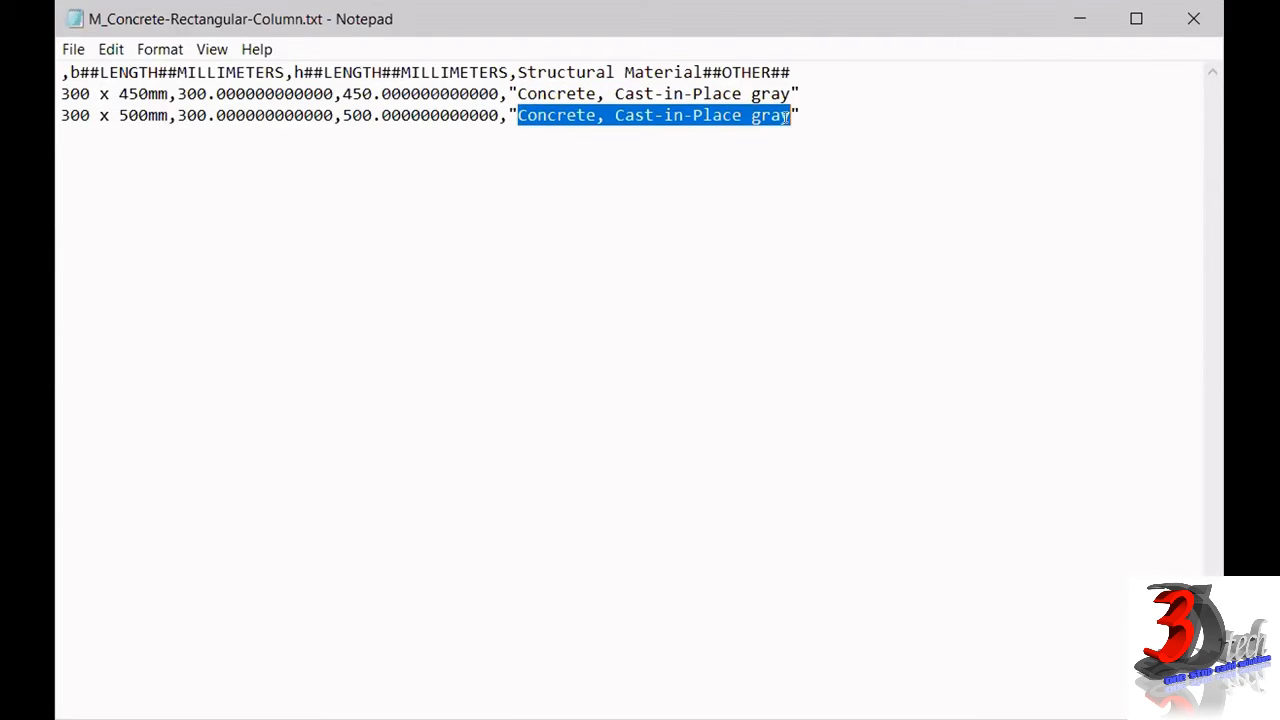
pyautogui.press('End')
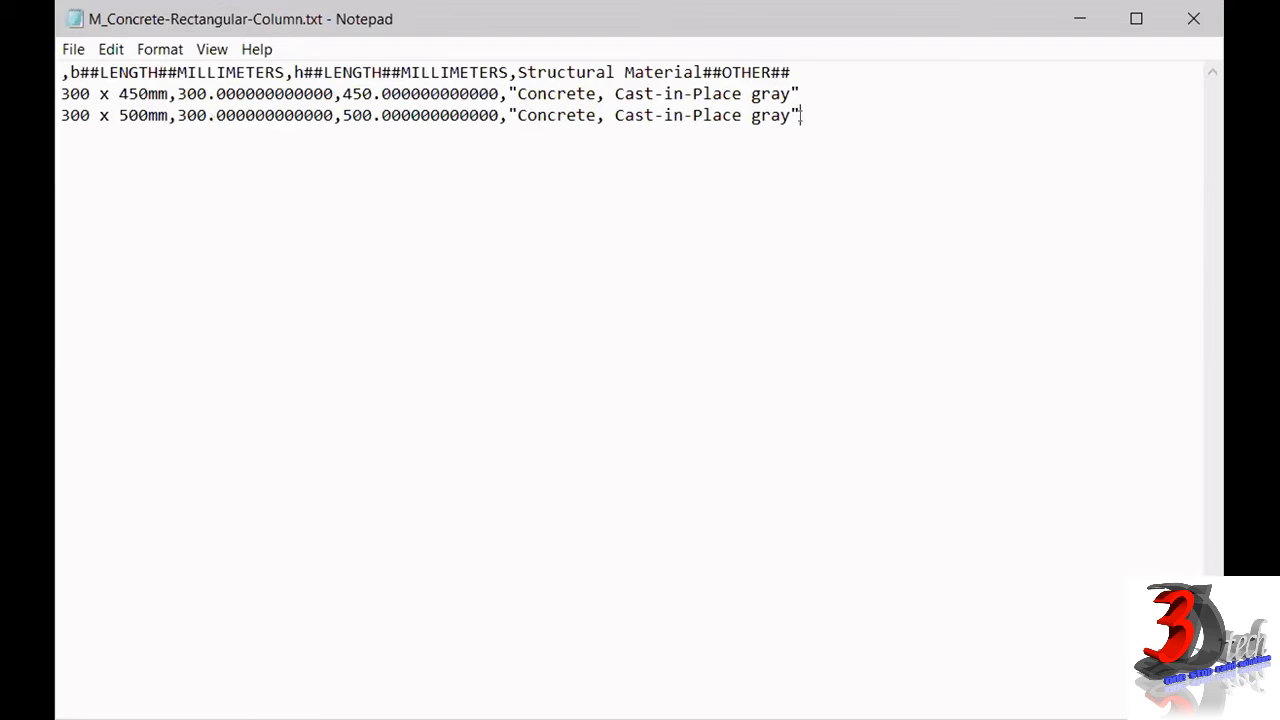
pyautogui.moveTo(801, 115); pyautogui.dragTo(62, 94)
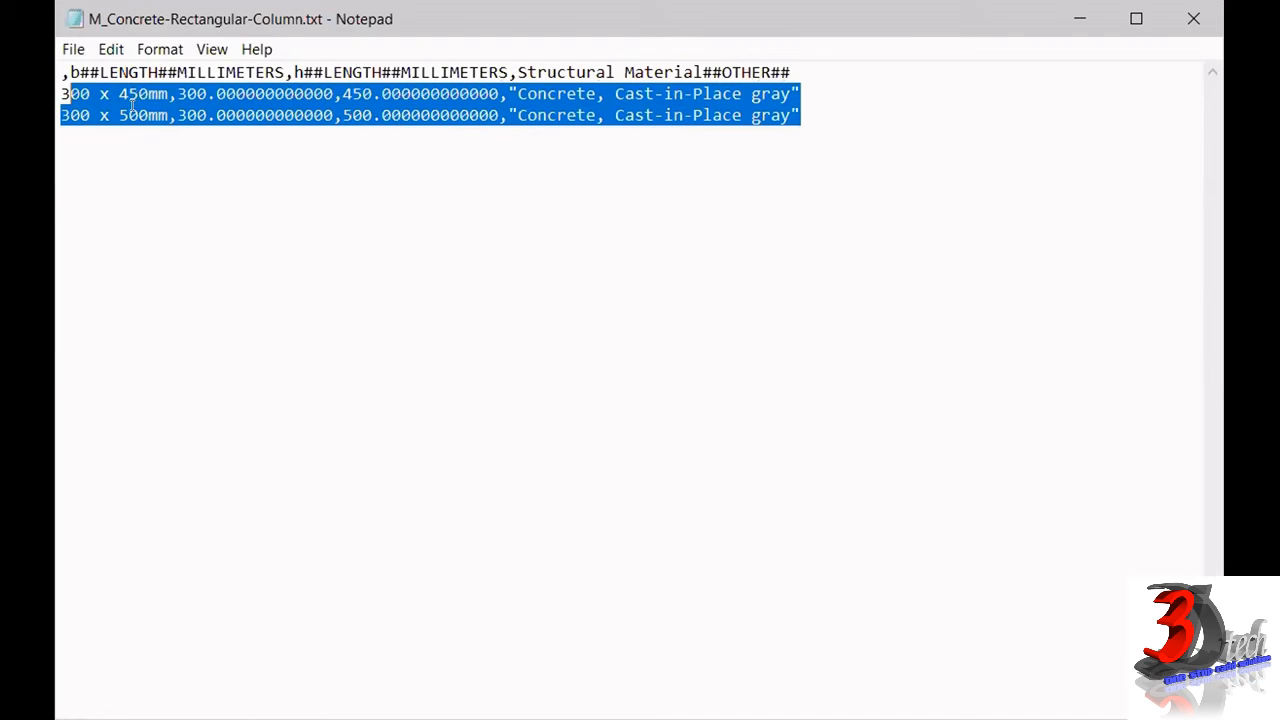
pyautogui.click(77, 127)
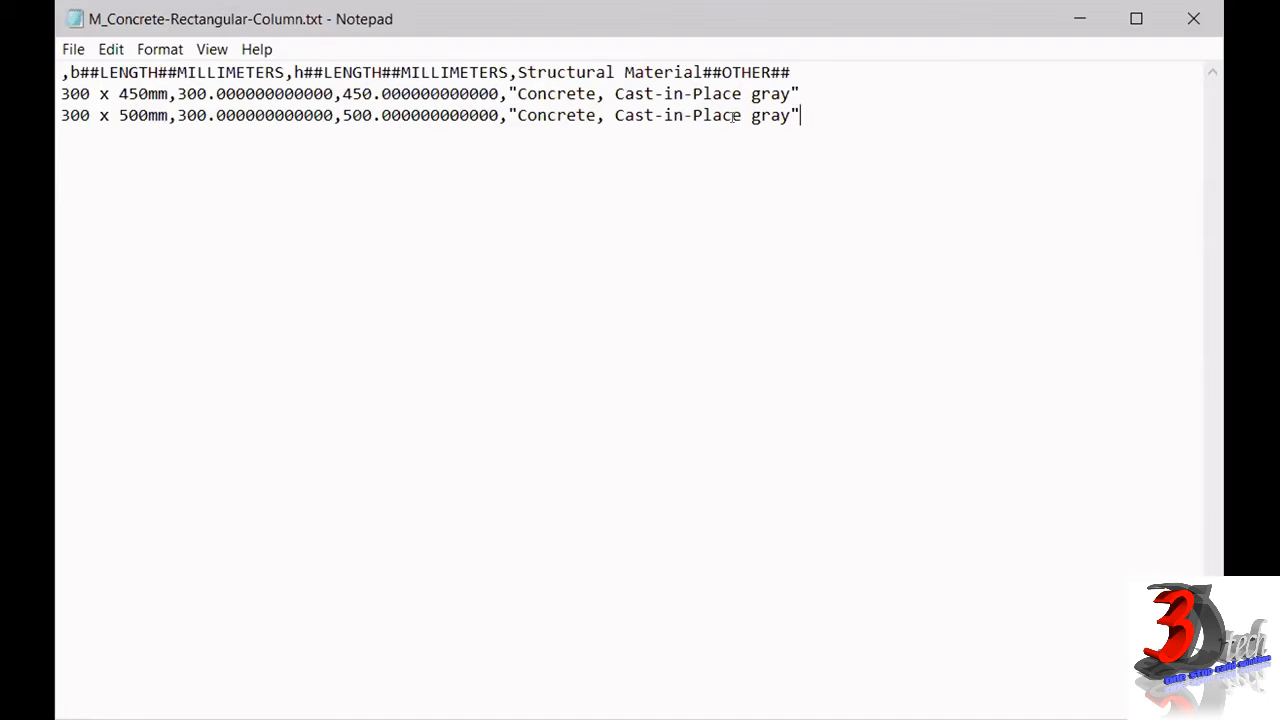
# Copy the 300 x 500mm row onto a new line at the end of the catalog.
pyautogui.moveTo(801, 115); pyautogui.dragTo(60, 115)
pyautogui.hotkey('ctrl', 'c')
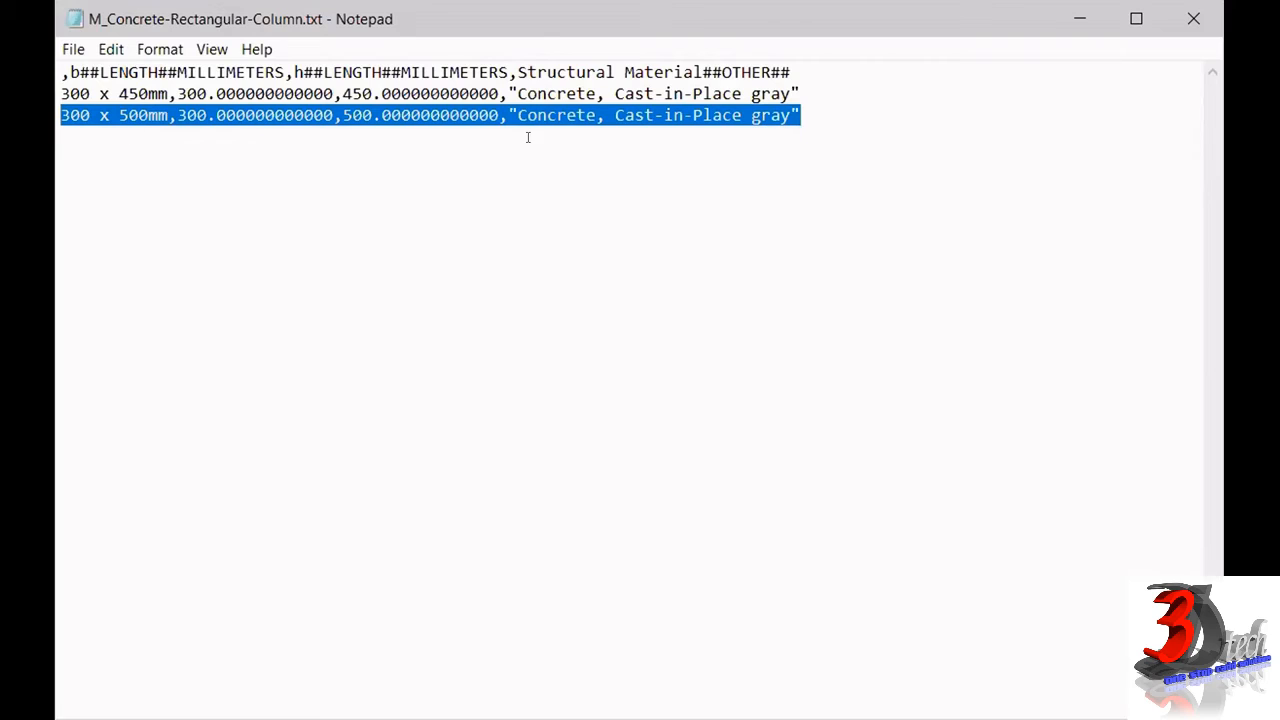
pyautogui.click(76, 134)
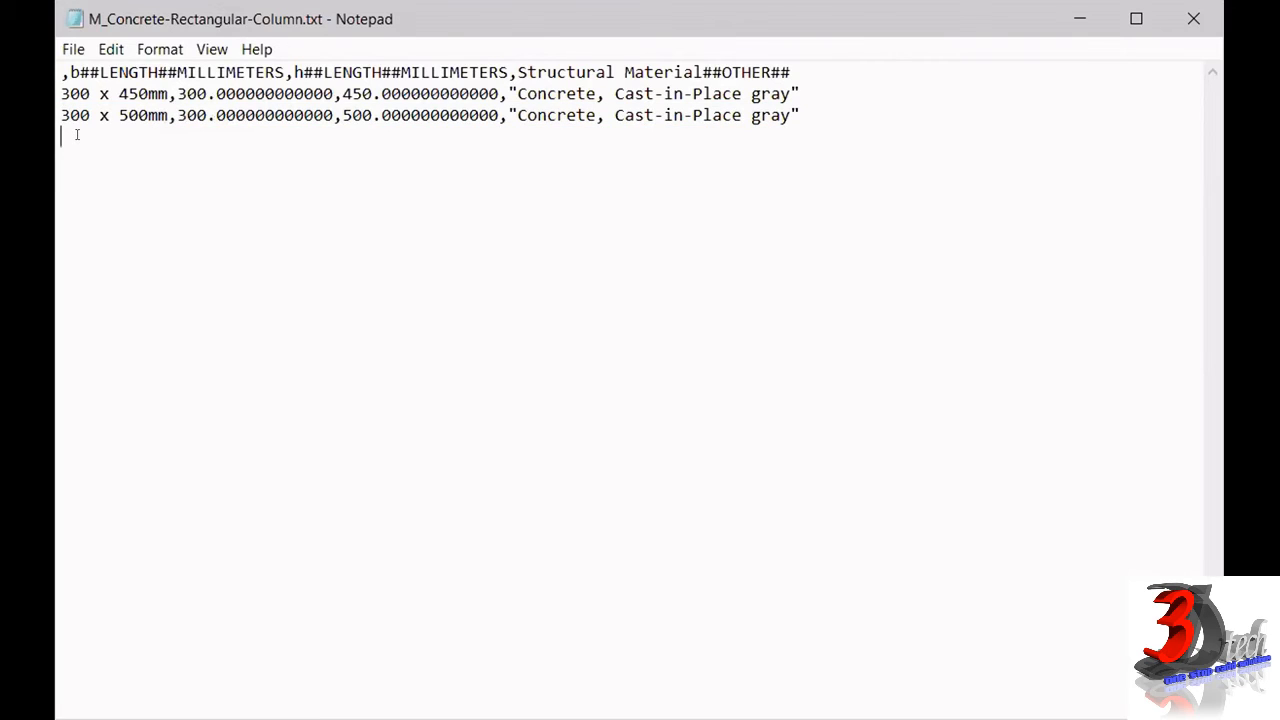
pyautogui.hotkey('ctrl', 'v')
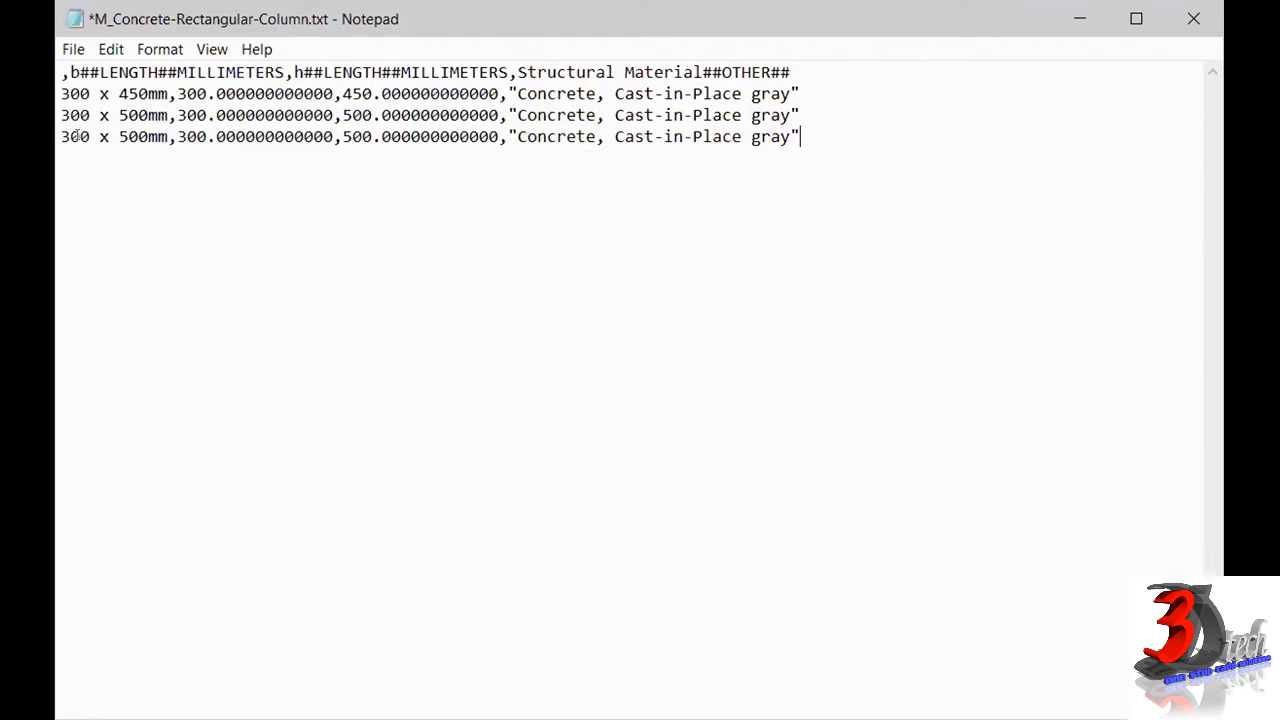
# Rename the copied row's type to 500 x 500mm and set its b value to 500.
pyautogui.click(70, 136)
pyautogui.press('BackSpace')
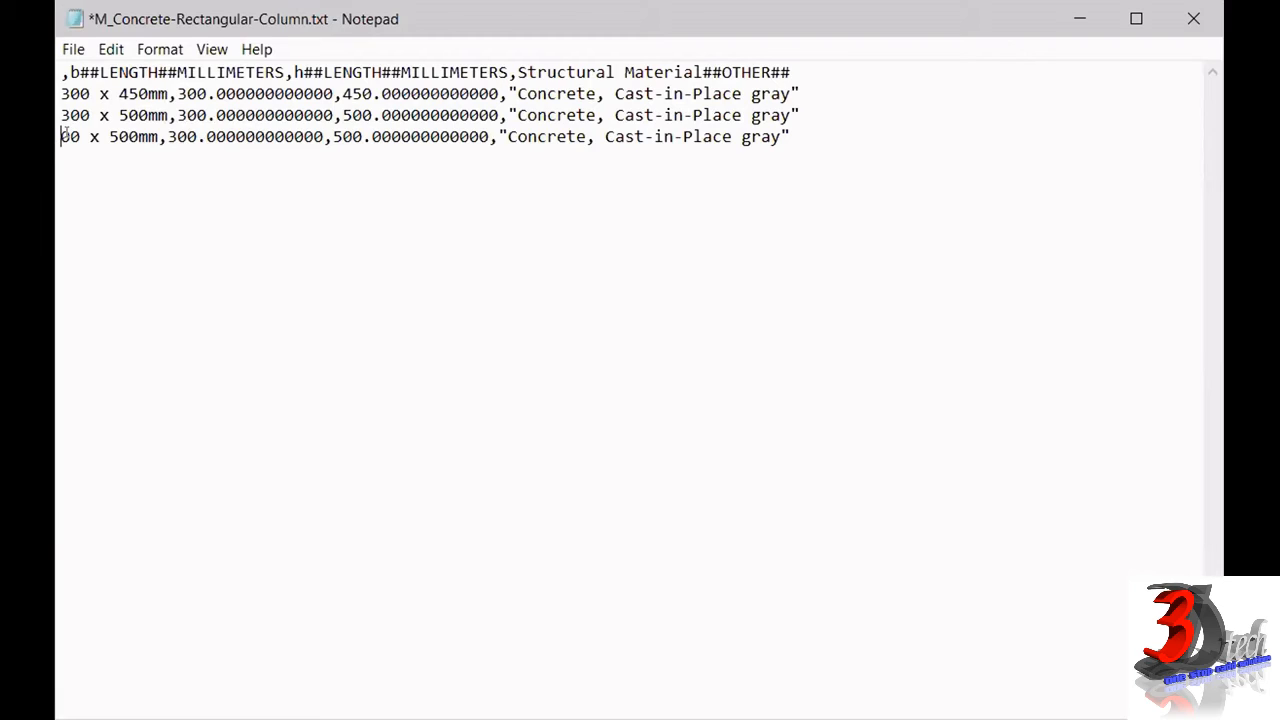
pyautogui.write('5')
pyautogui.click(142, 132)
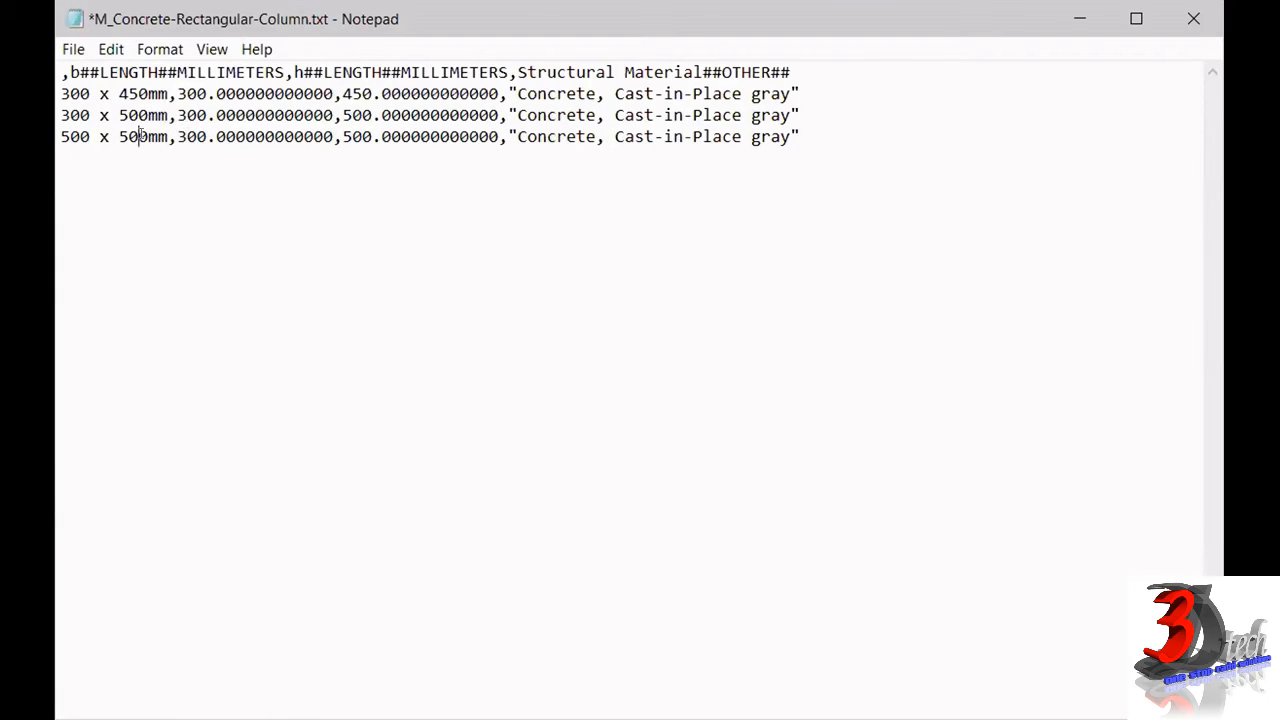
pyautogui.click(168, 134)
pyautogui.moveTo(185, 136); pyautogui.dragTo(177, 136)
pyautogui.write('5')
pyautogui.click(381, 136)
# Duplicate the 500 x 500mm row onto a new line below it.
pyautogui.moveTo(801, 137); pyautogui.dragTo(60, 148)
pyautogui.hotkey('ctrl', 'c')
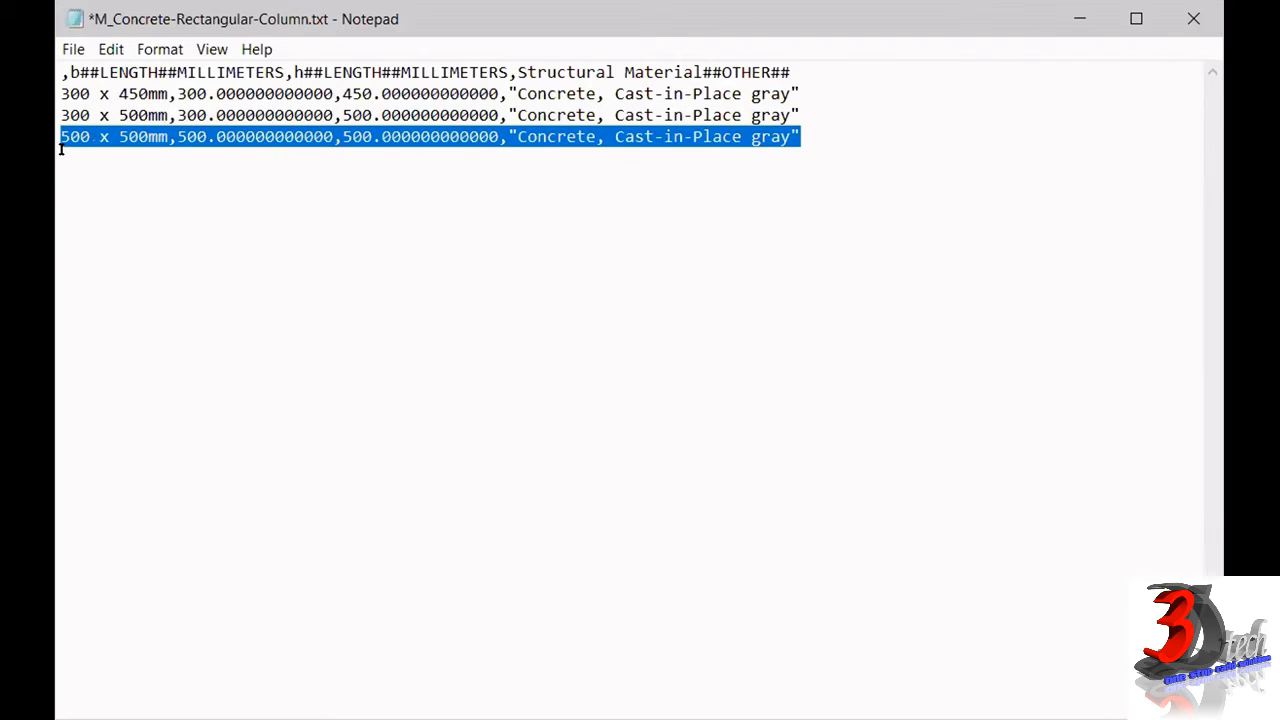
pyautogui.click(830, 126)
pyautogui.press('Return')
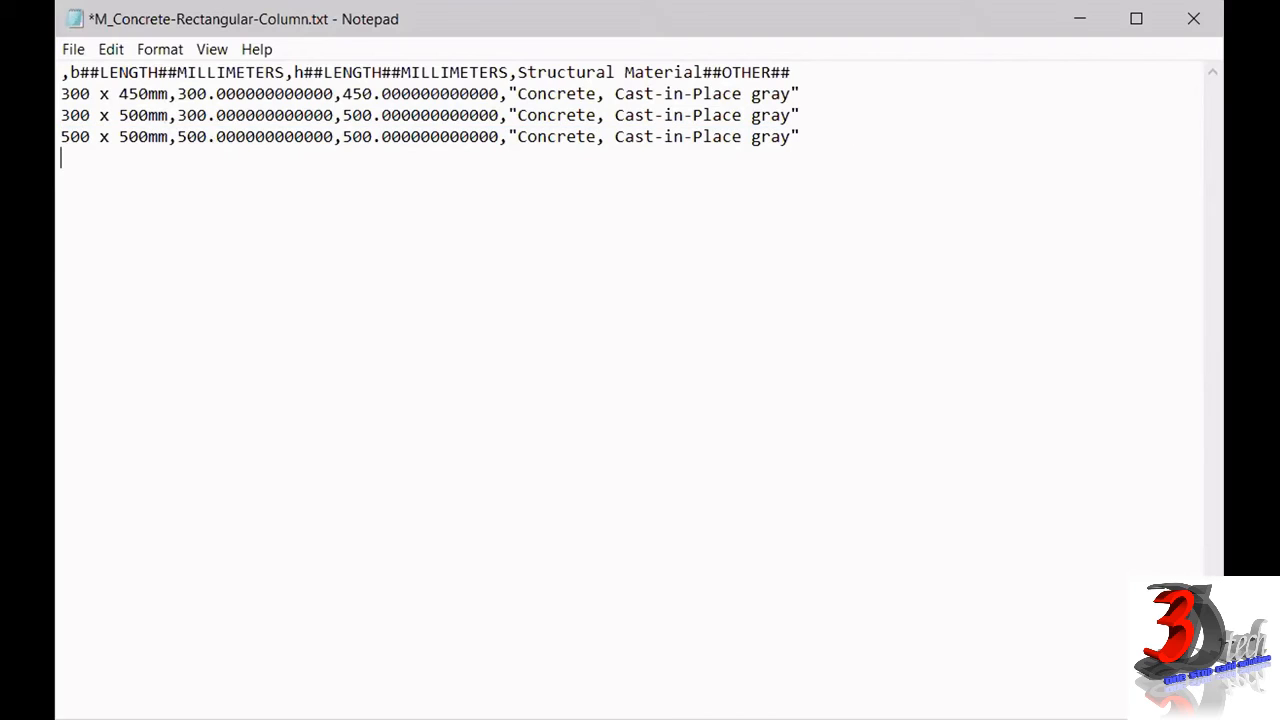
pyautogui.hotkey('ctrl', 'v')
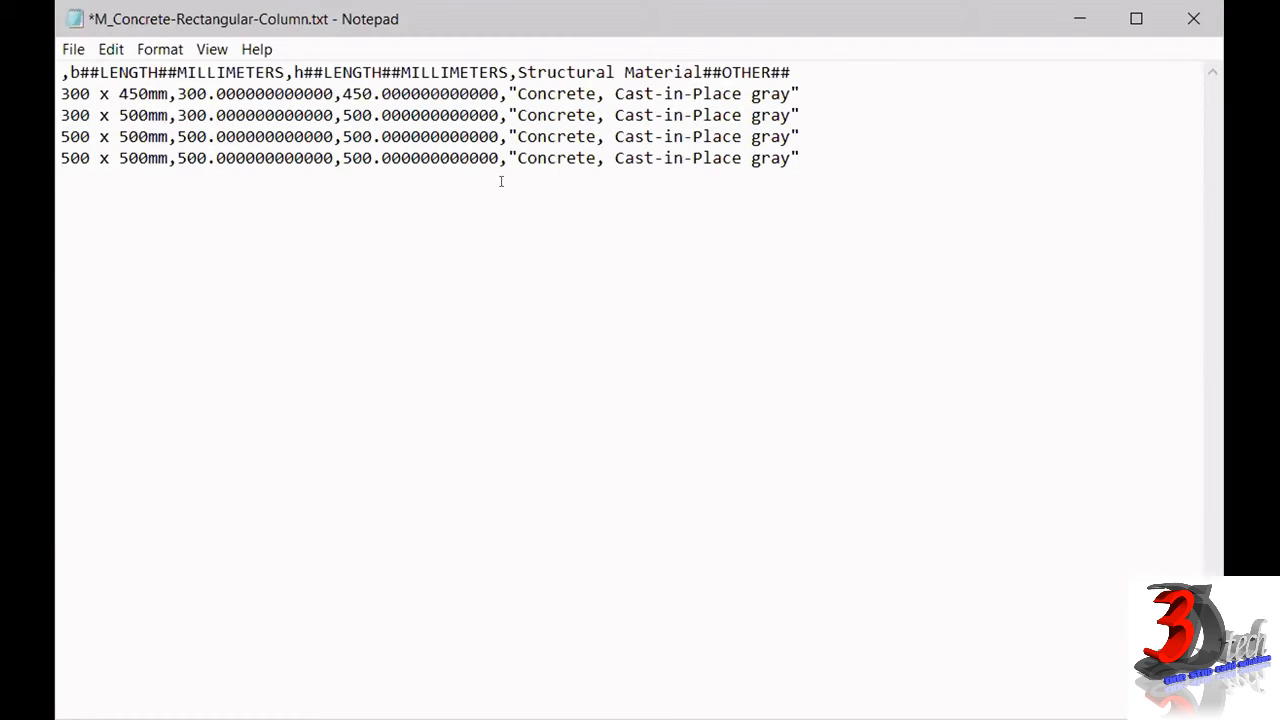
# Rename the type in the last catalog row to 400 x 300mm.
pyautogui.click(61, 158)
pyautogui.press('Delete')
pyautogui.write('4')
pyautogui.click(122, 160)
pyautogui.press('BackSpace')
pyautogui.write('3')
# Set the 400 x 300mm row's b value to 400 and h value to 300, and save the catalog file.
pyautogui.click(177, 158)
pyautogui.press('Delete')
pyautogui.write('4')
pyautogui.click(343, 158)
pyautogui.press('Delete')
pyautogui.write('3')
pyautogui.click(802, 157)
pyautogui.click(72, 49)
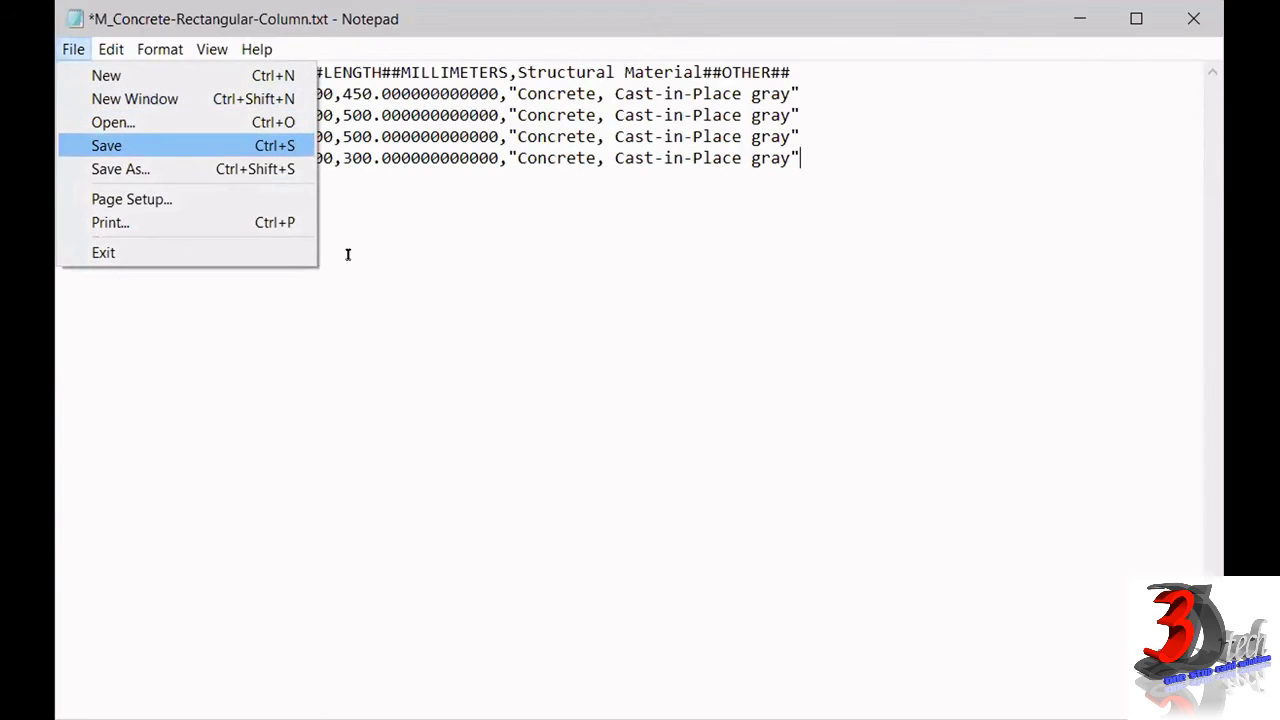
pyautogui.click(104, 146)
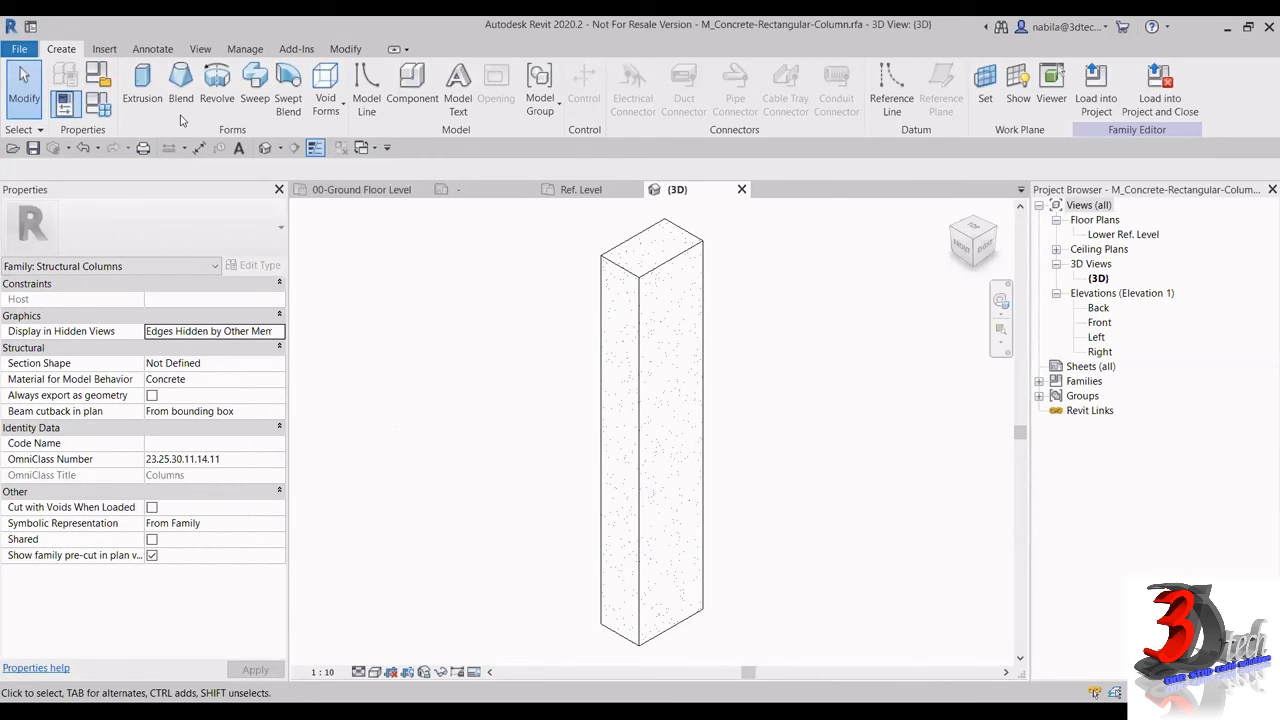
# Switch to Revit and, in a new project, open M_Concrete-Rectangular-Column.rfa from the Desktop as a family to load.
pyautogui.hotkey('alt', 'f')
pyautogui.press('Right')
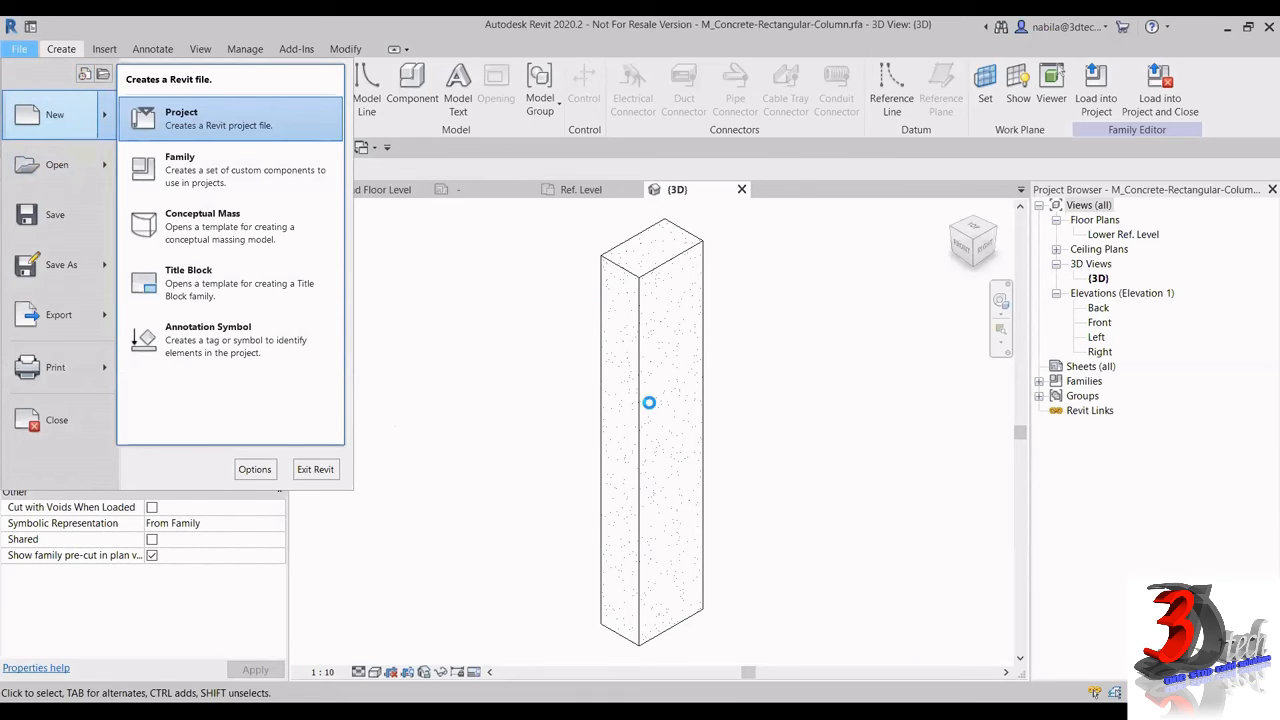
pyautogui.press('Escape')
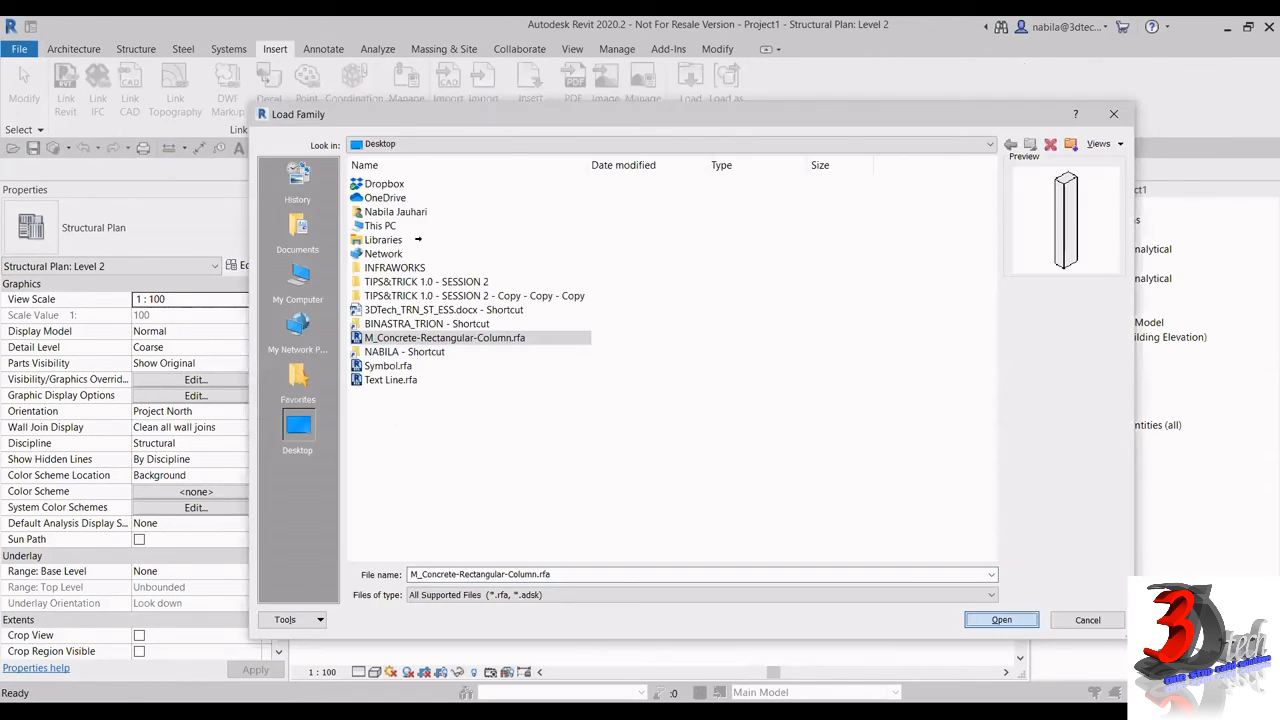
pyautogui.click(994, 694)
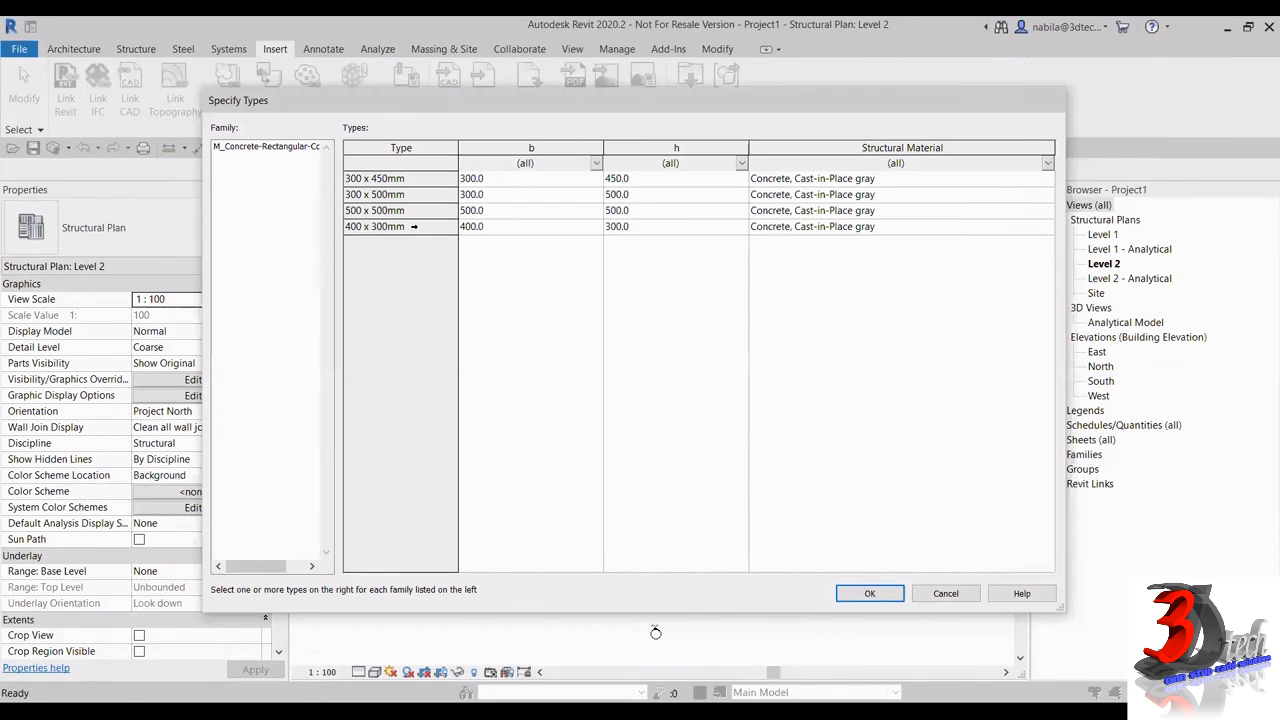
# Try selecting single and paired column types from the type catalog.
pyautogui.keyDown('ctrl'); pyautogui.click(400, 194); pyautogui.keyUp('ctrl')
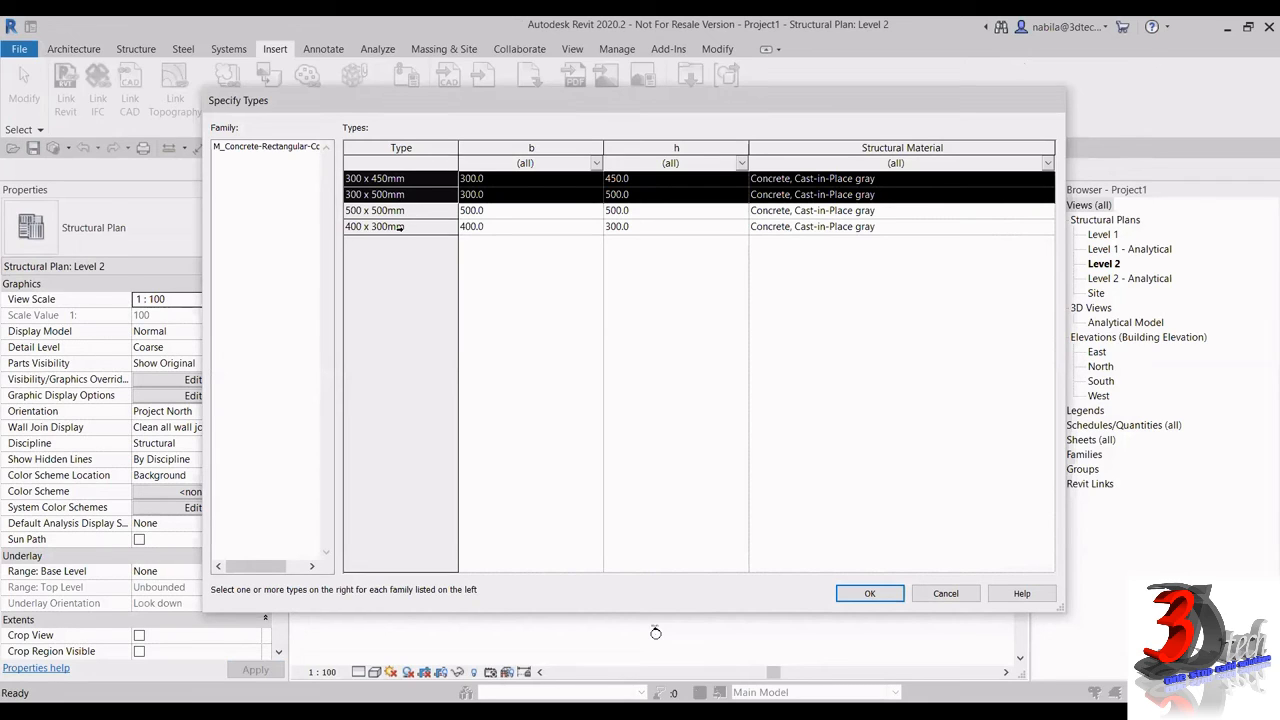
pyautogui.moveTo(399, 210); pyautogui.dragTo(399, 227)
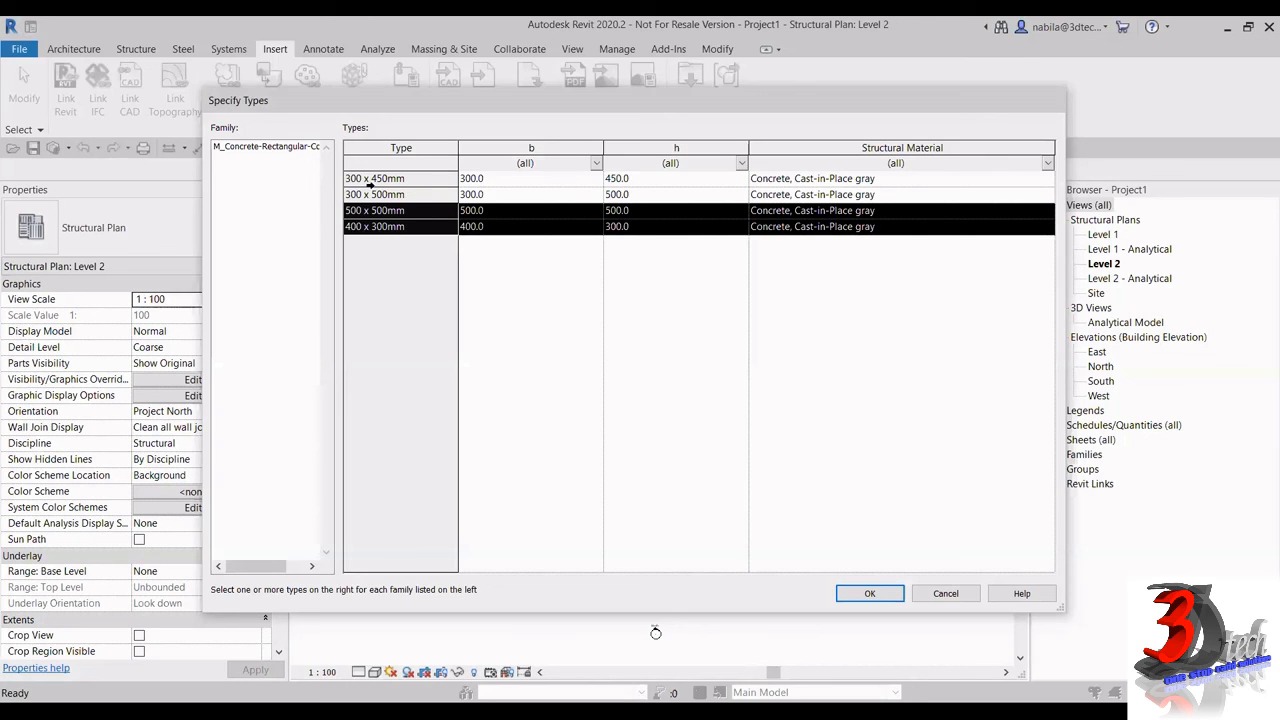
pyautogui.click(372, 227)
pyautogui.click(380, 195)
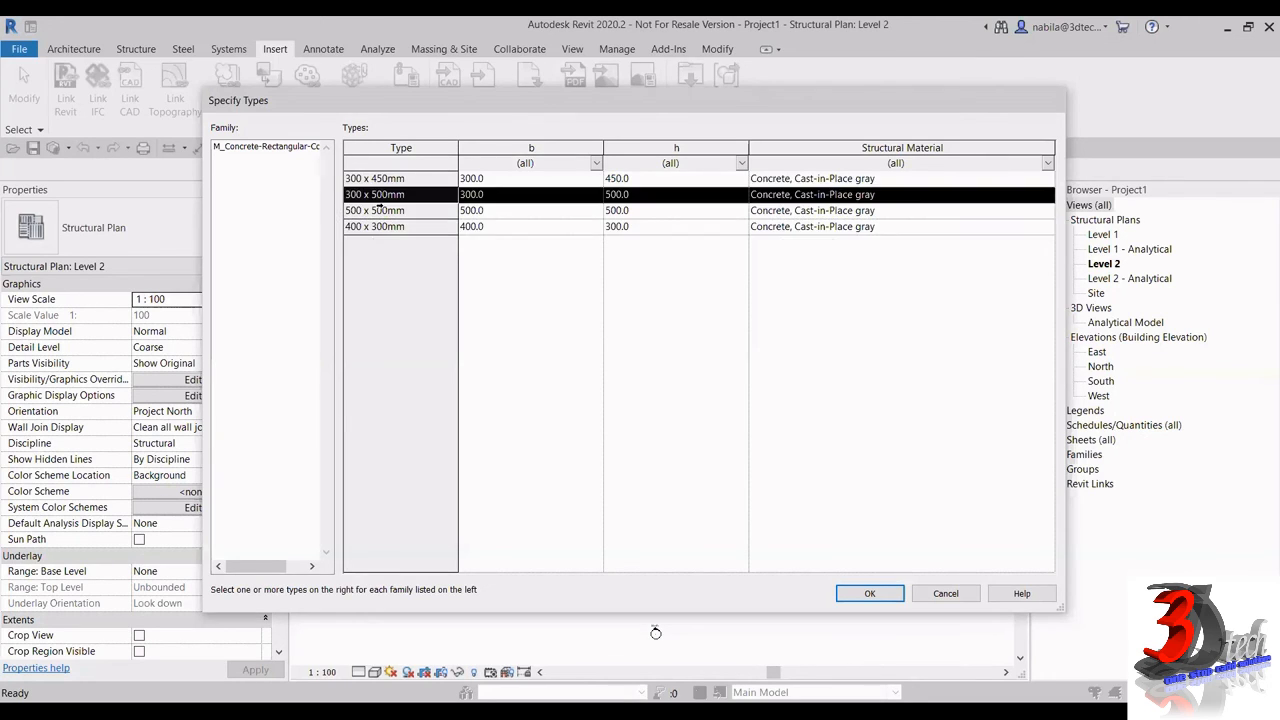
pyautogui.click(378, 227)
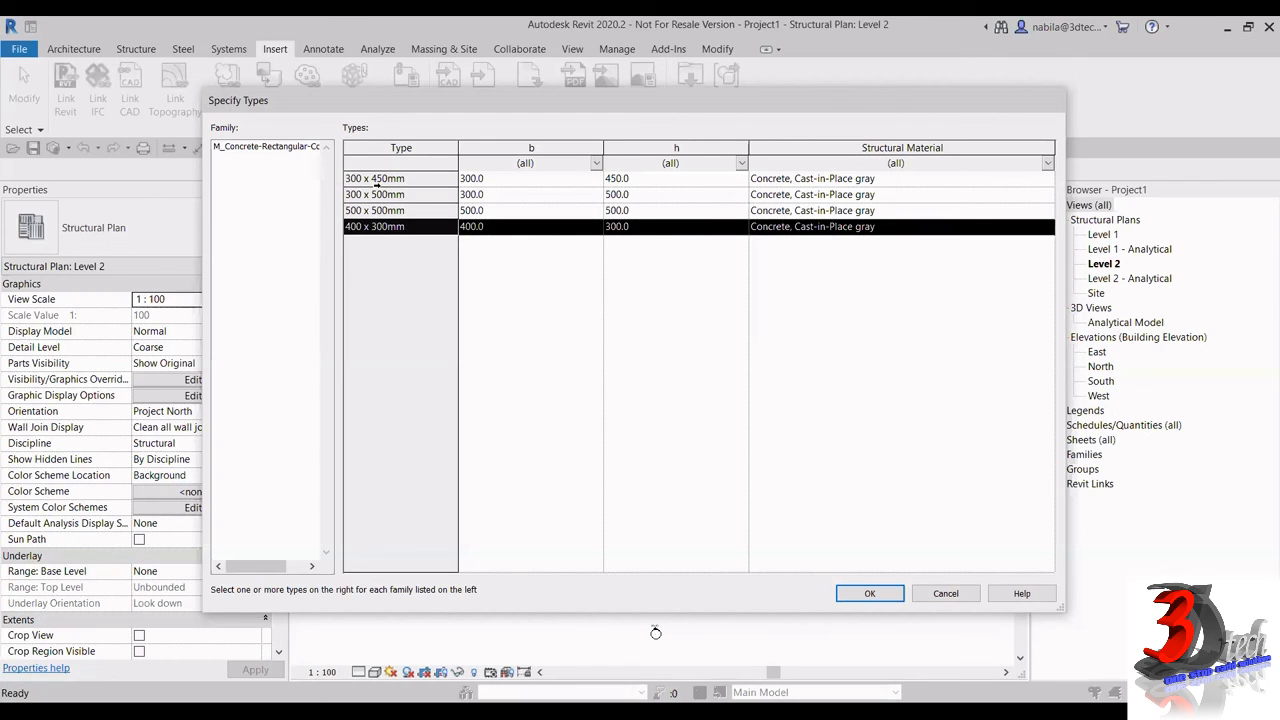
pyautogui.click(385, 195)
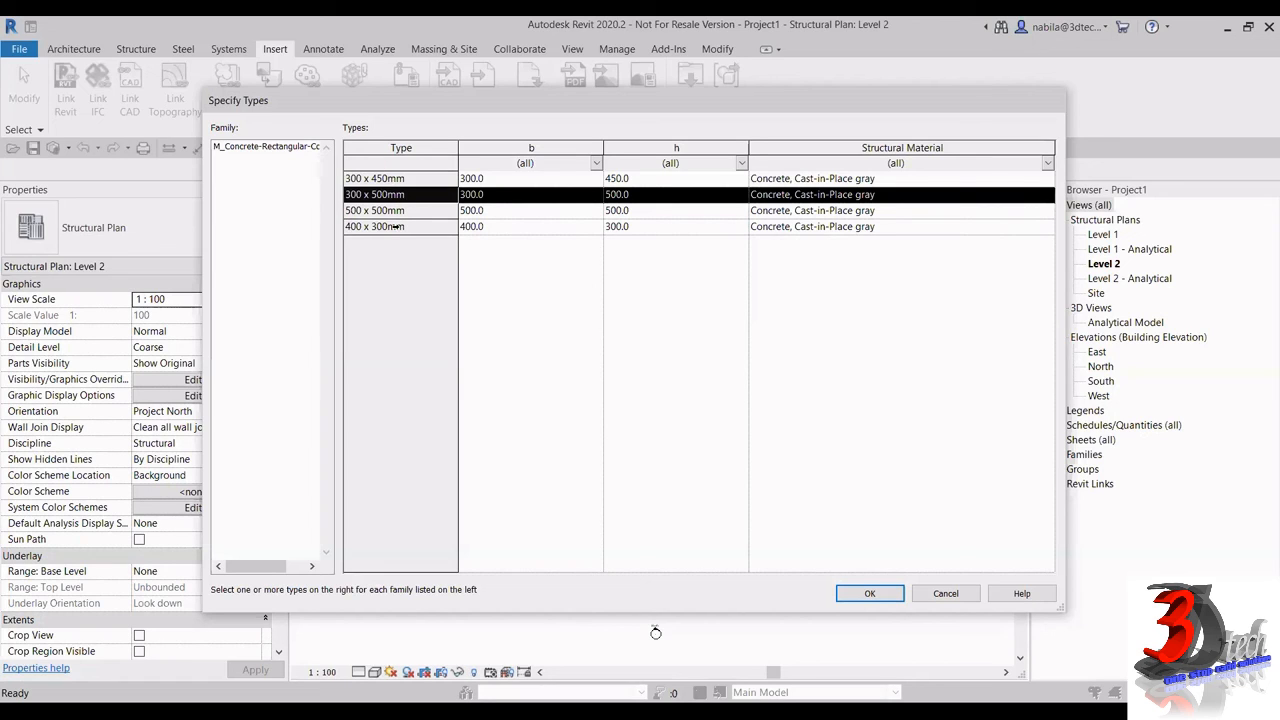
# Load all four column types, 300 x 450mm, 300 x 500mm, 500 x 500mm and 400 x 300mm, into the project.
pyautogui.moveTo(388, 180); pyautogui.dragTo(487, 319)
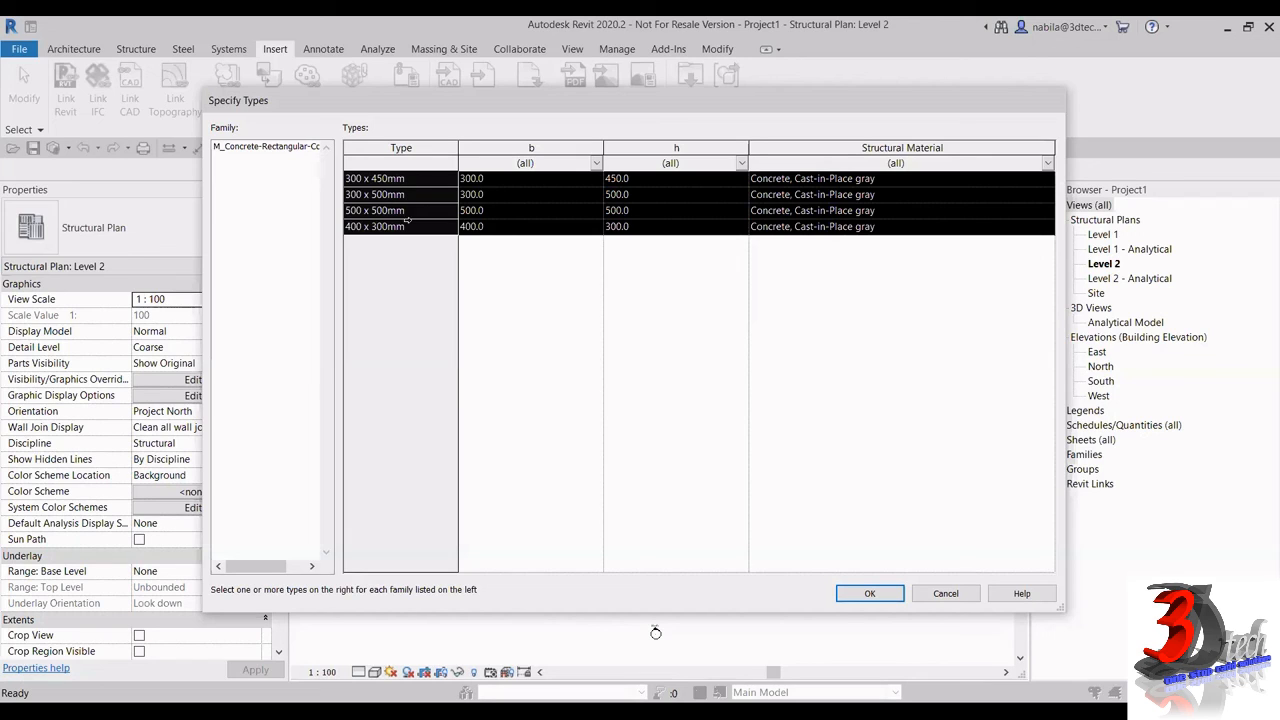
pyautogui.click(857, 597)
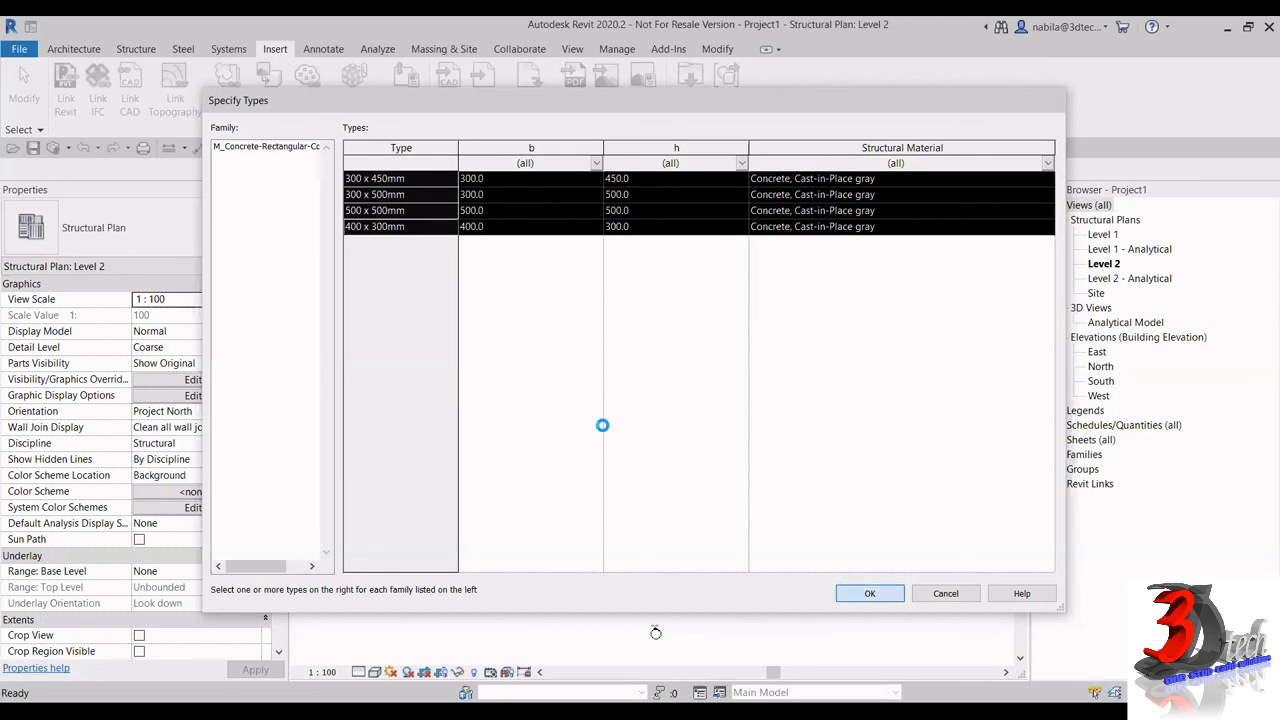